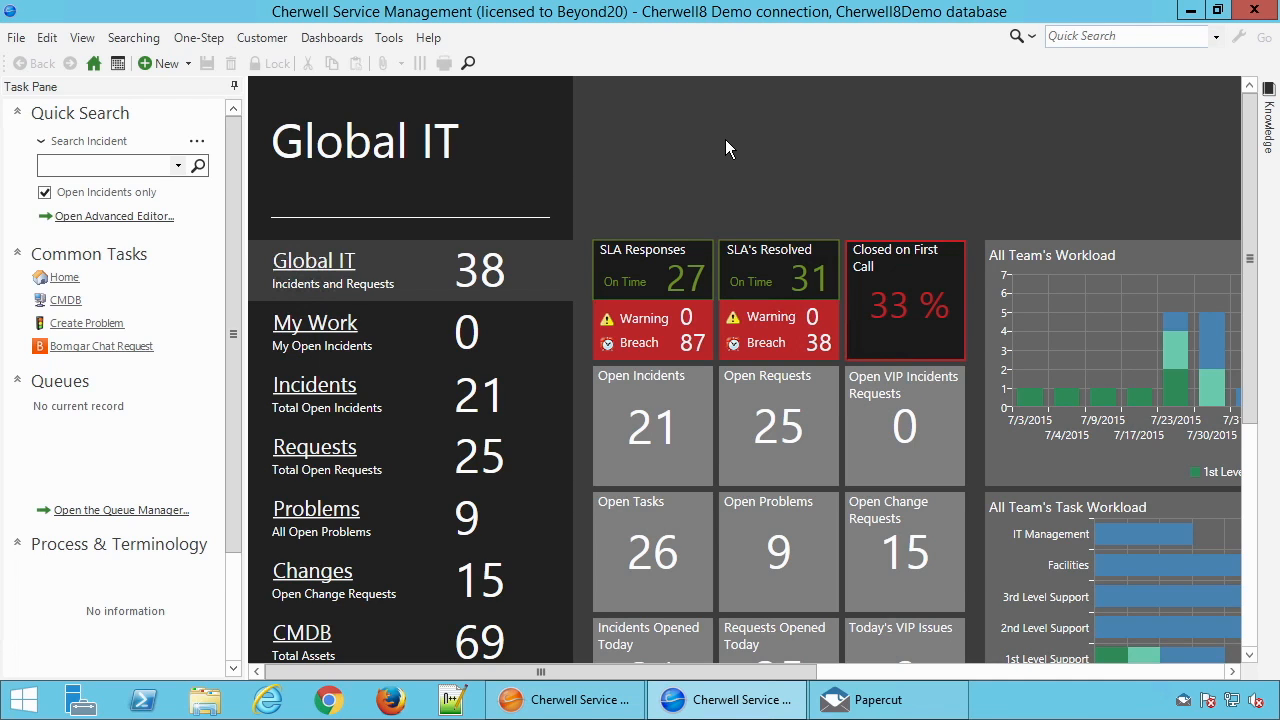
Create a new One-Step named Test Email Format in the Global folder of the One-Step Action Manager
click(199, 37)
click(214, 57)
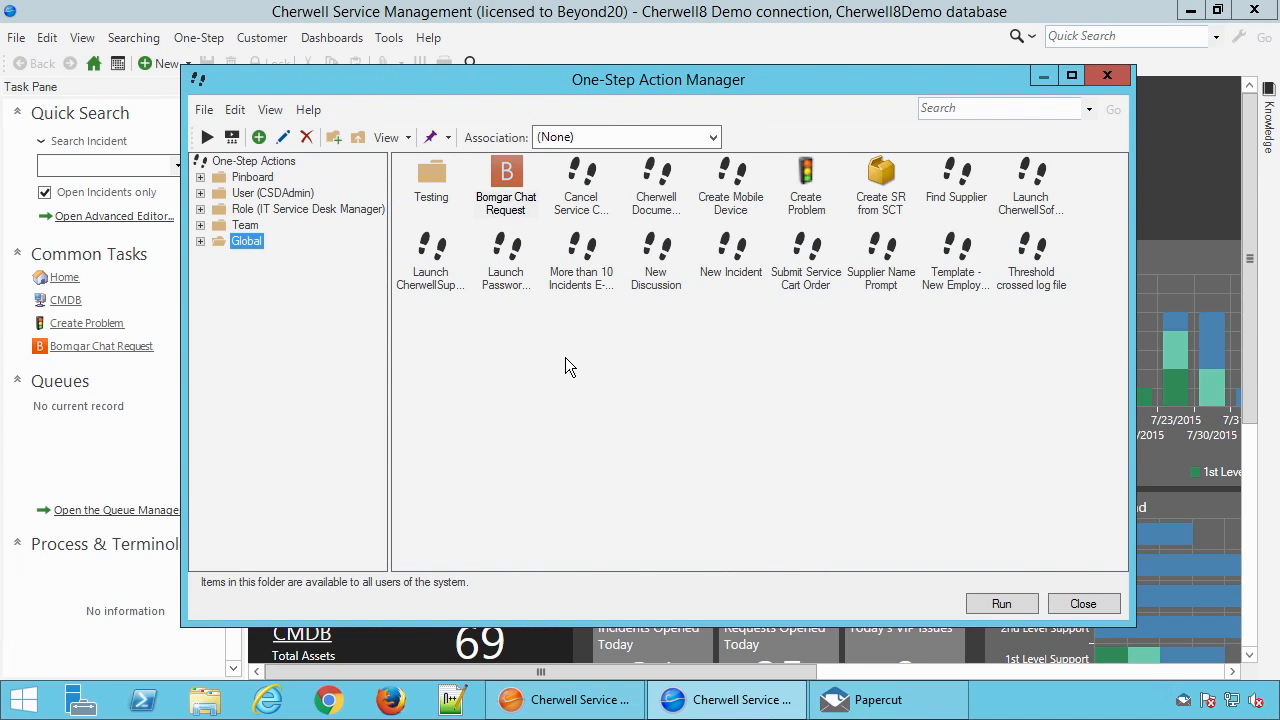
right_click(531, 365)
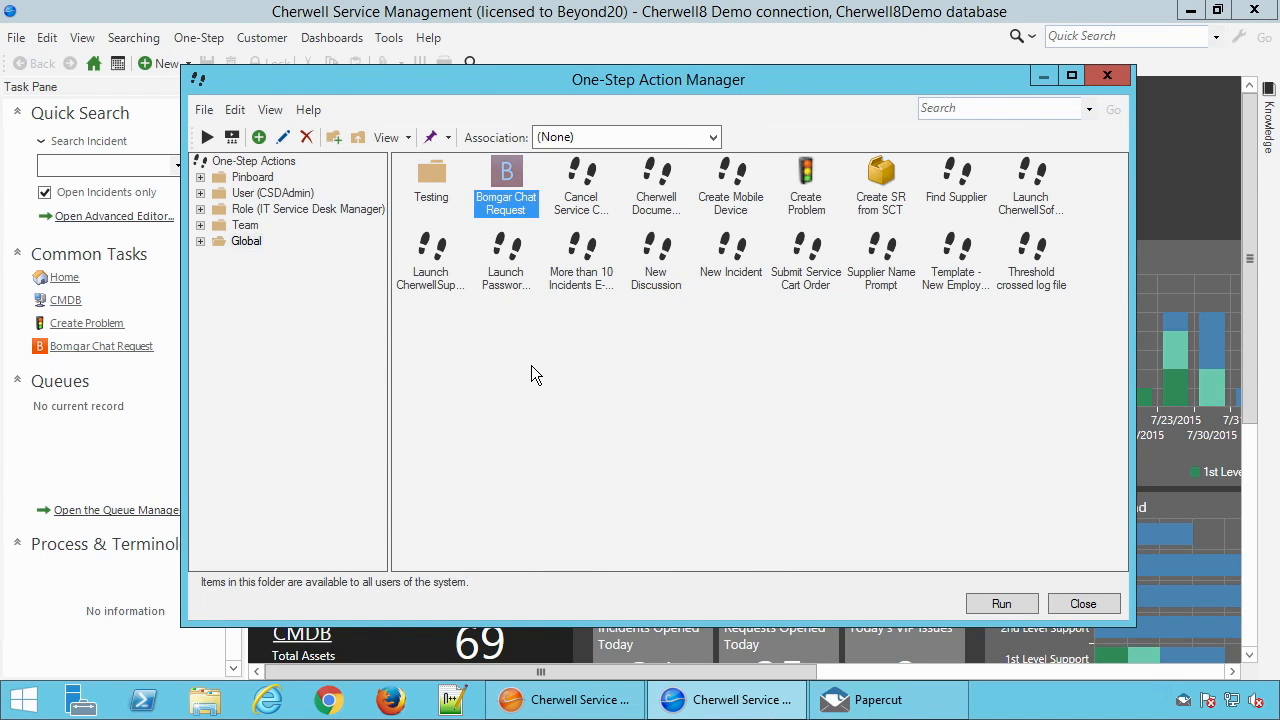
click(585, 426)
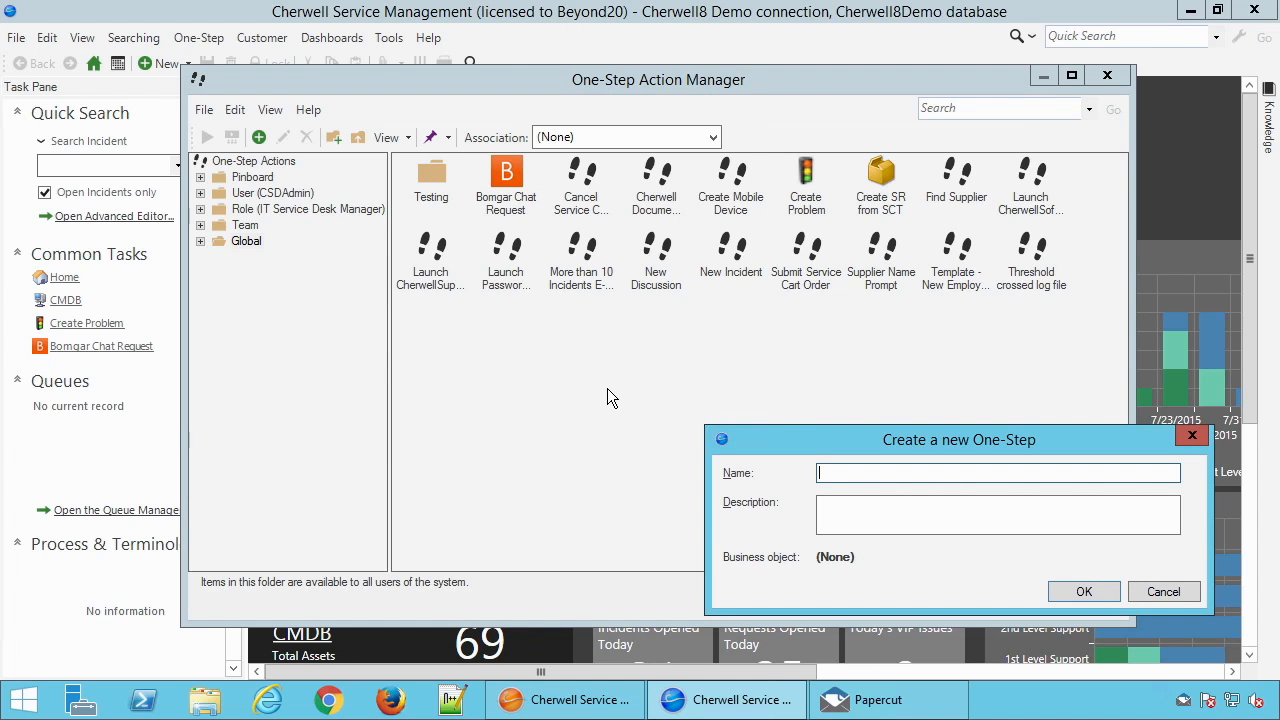
text(Test Email Format)
key(Return)
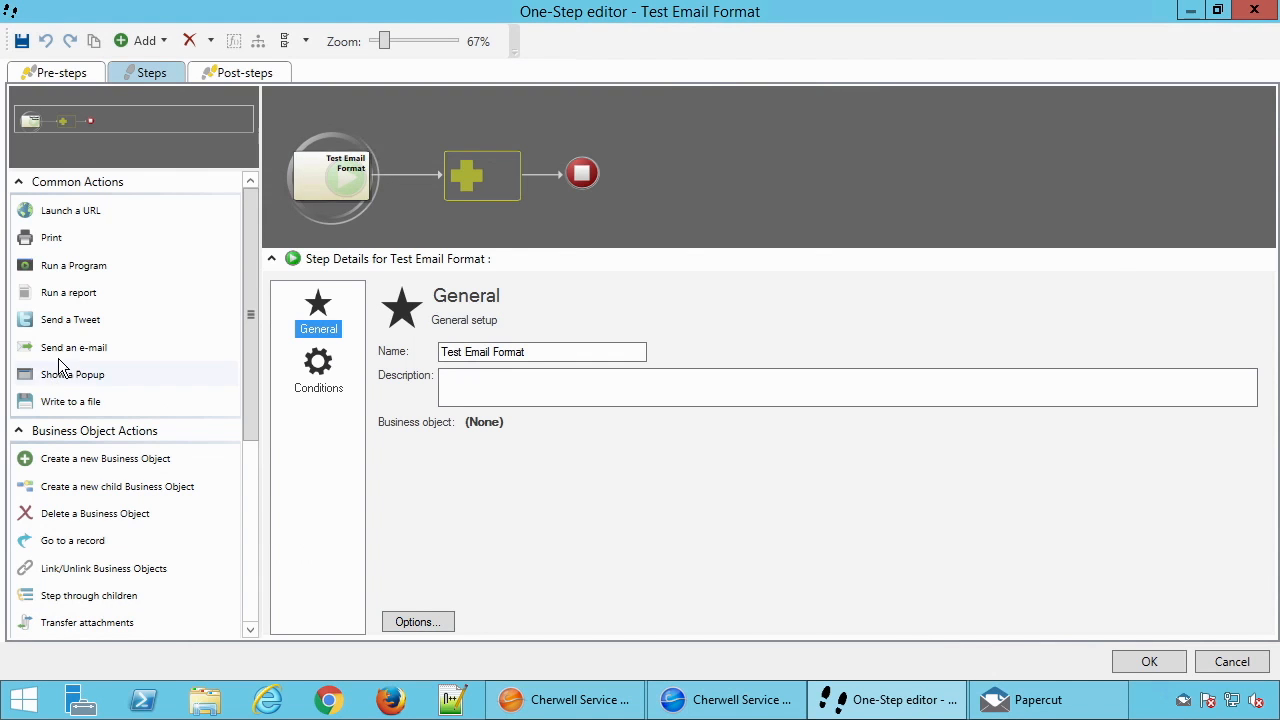
Add a Send an e-mail action to the flow and enter the recipient's e-mail address
drag(50, 362, 476, 178)
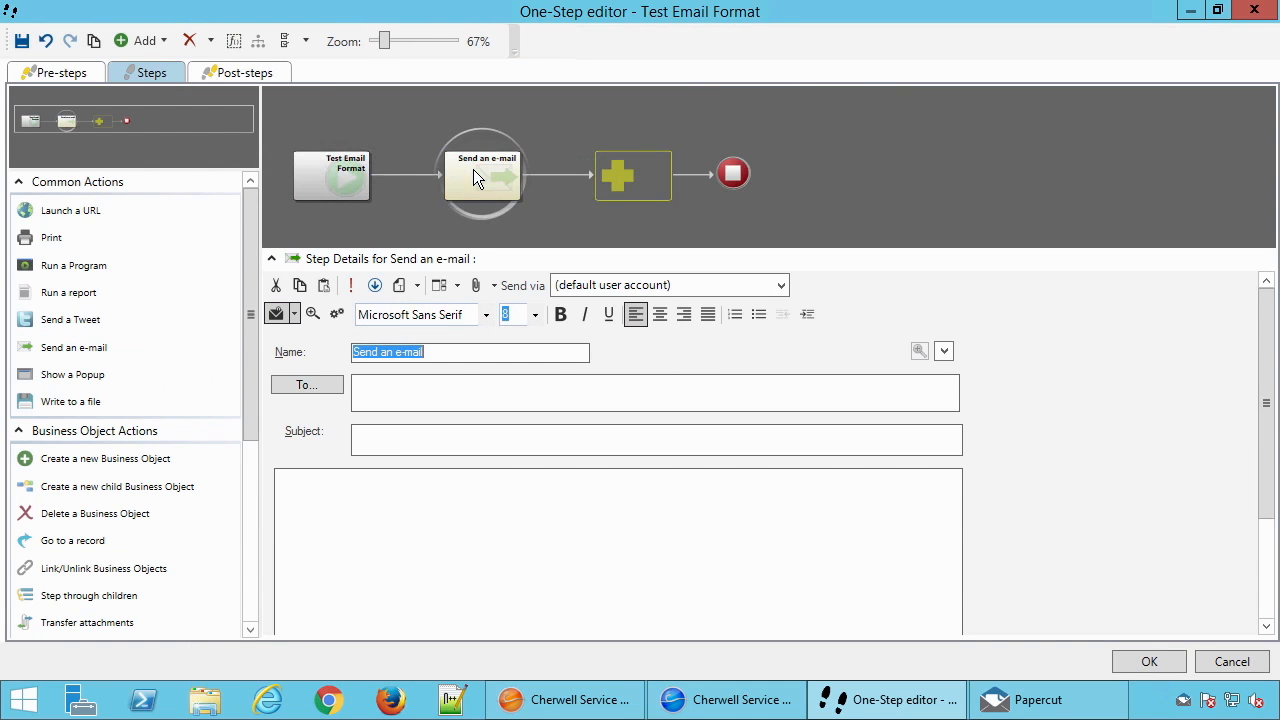
click(464, 386)
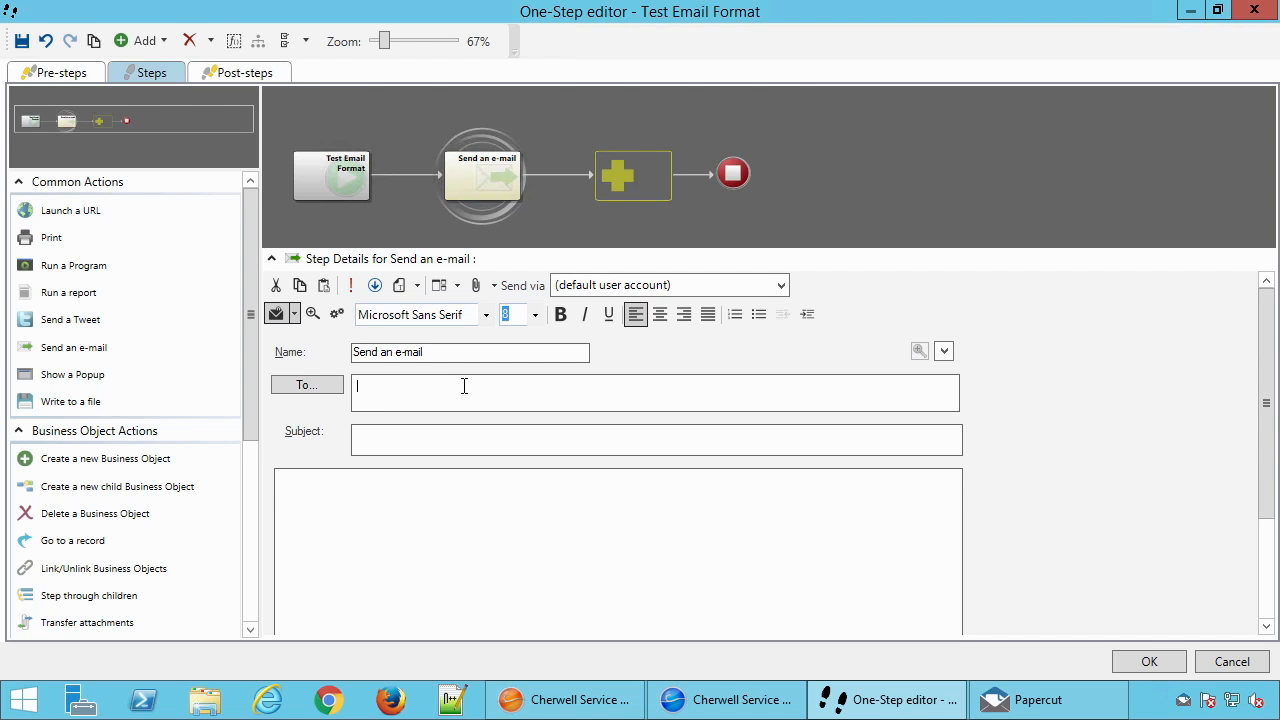
text(test)
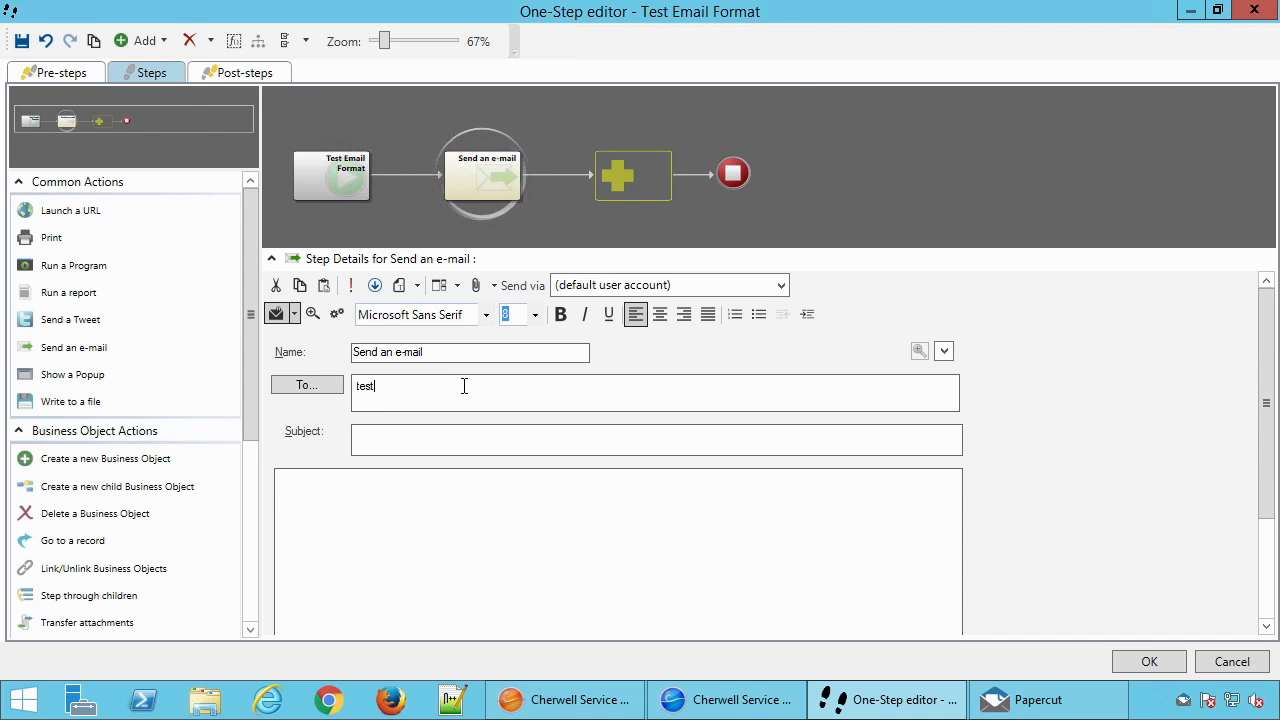
text(@loicalhost.com)
key(Tab)
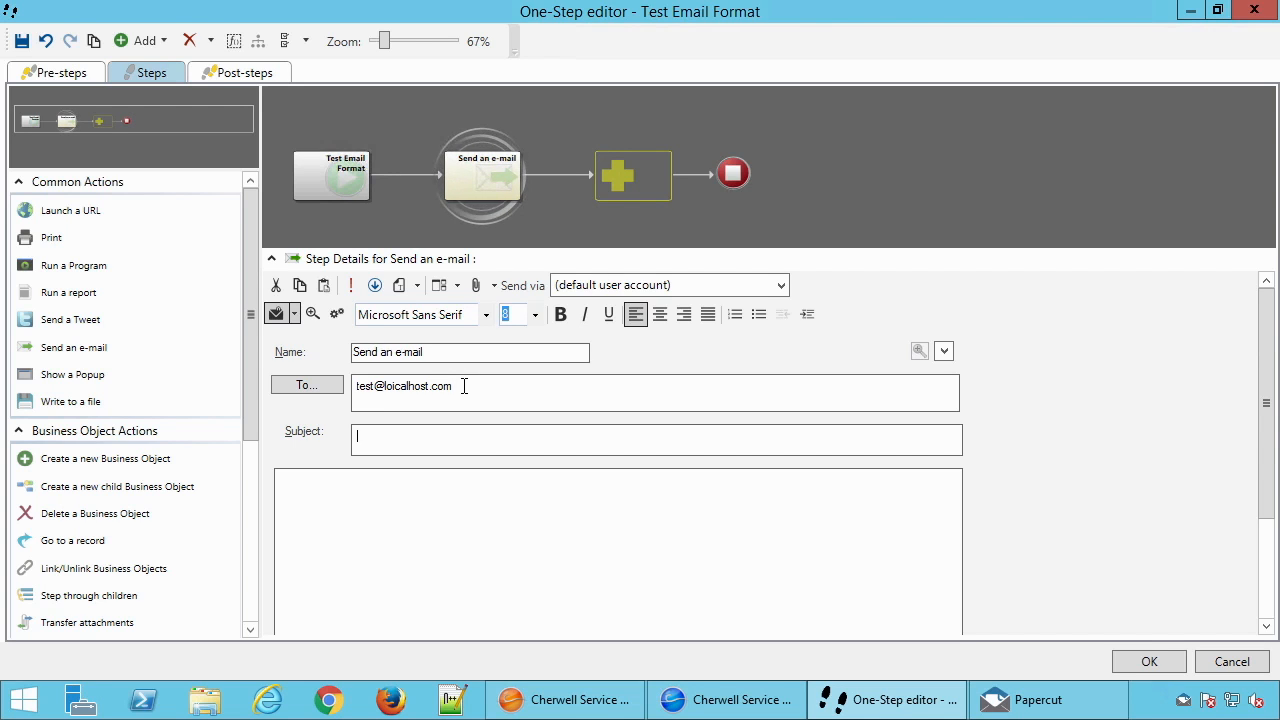
Keep the default user account as the sender and set the e-mail subject to test
click(600, 285)
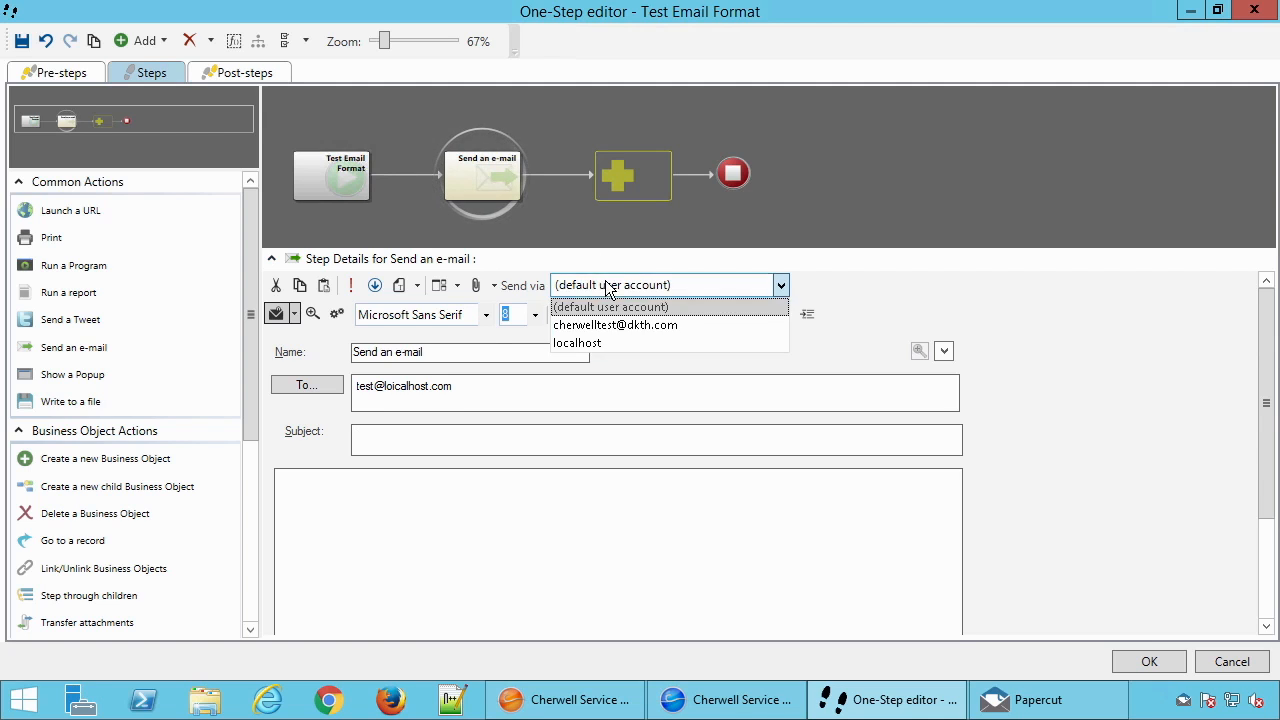
click(597, 306)
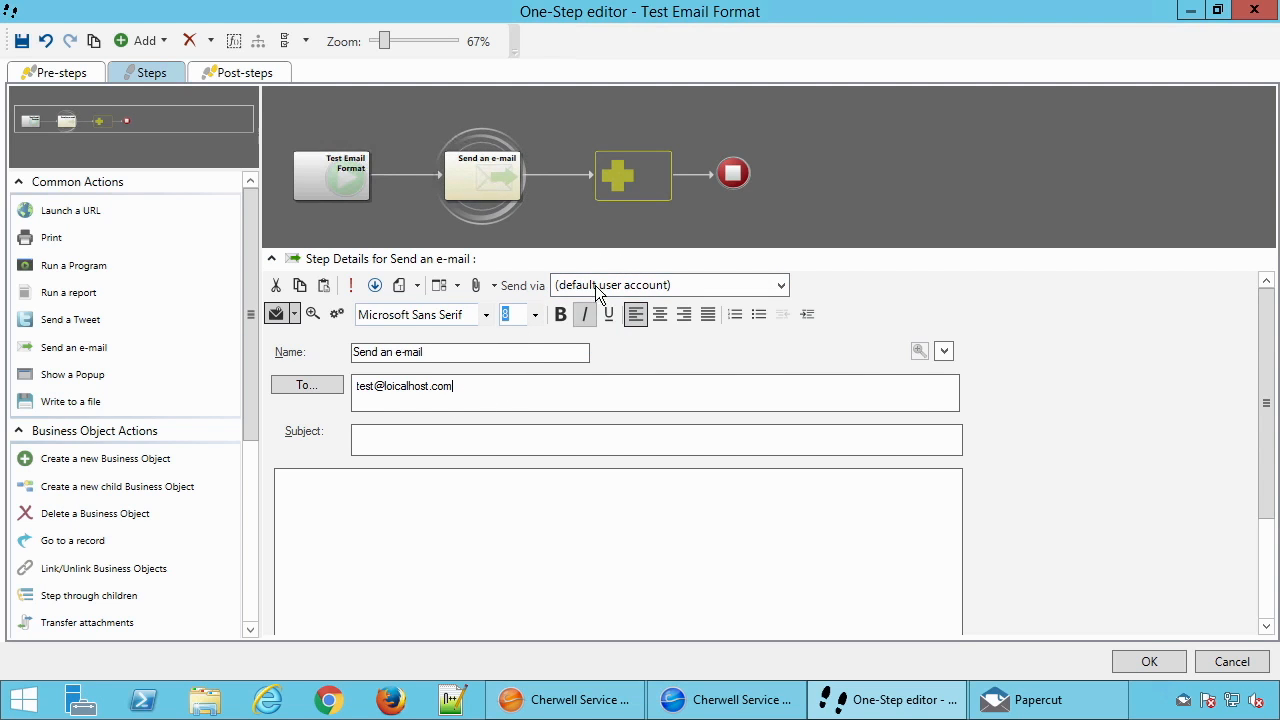
click(474, 393)
click(441, 437)
text(test)
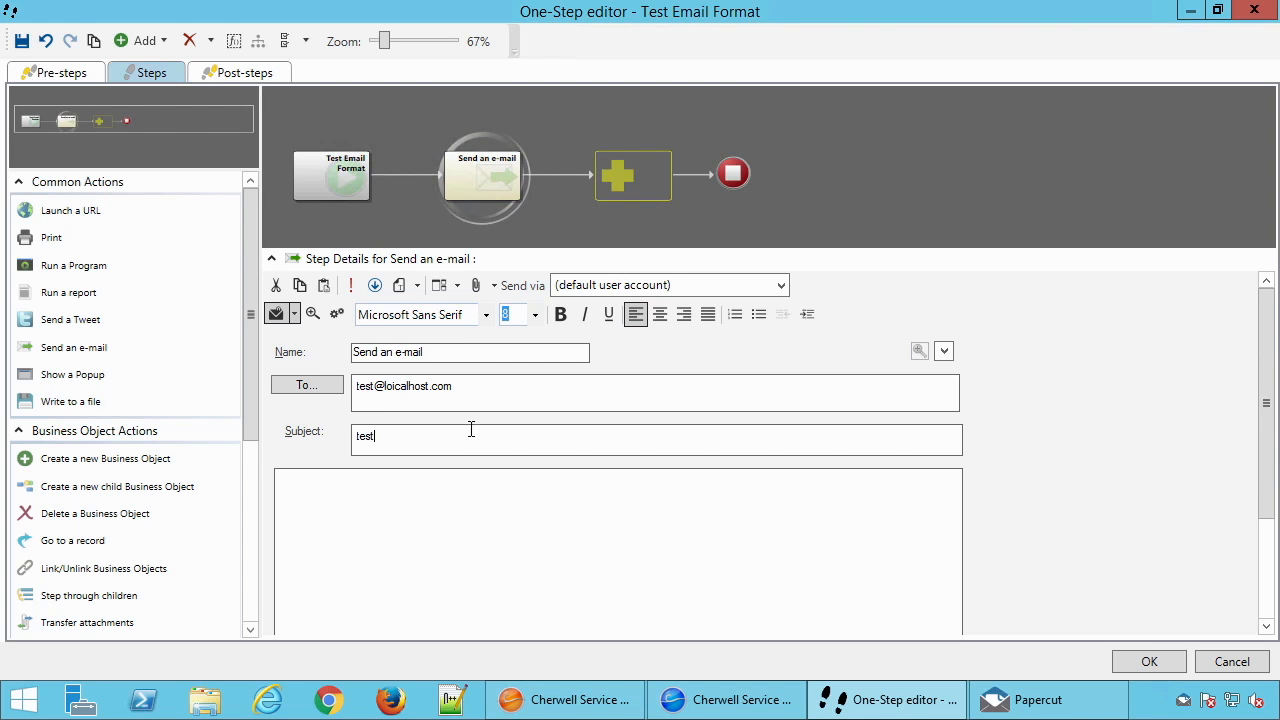
Open the expanded editor for the e-mail body
click(406, 497)
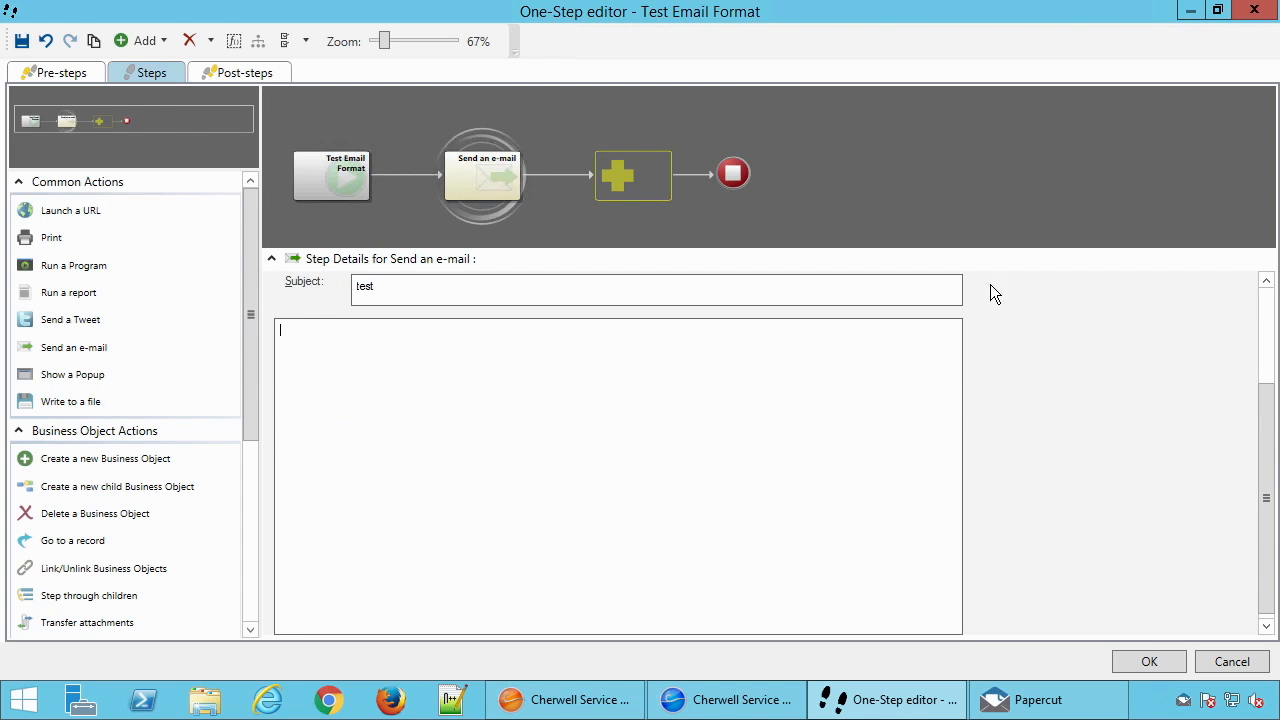
click(1266, 320)
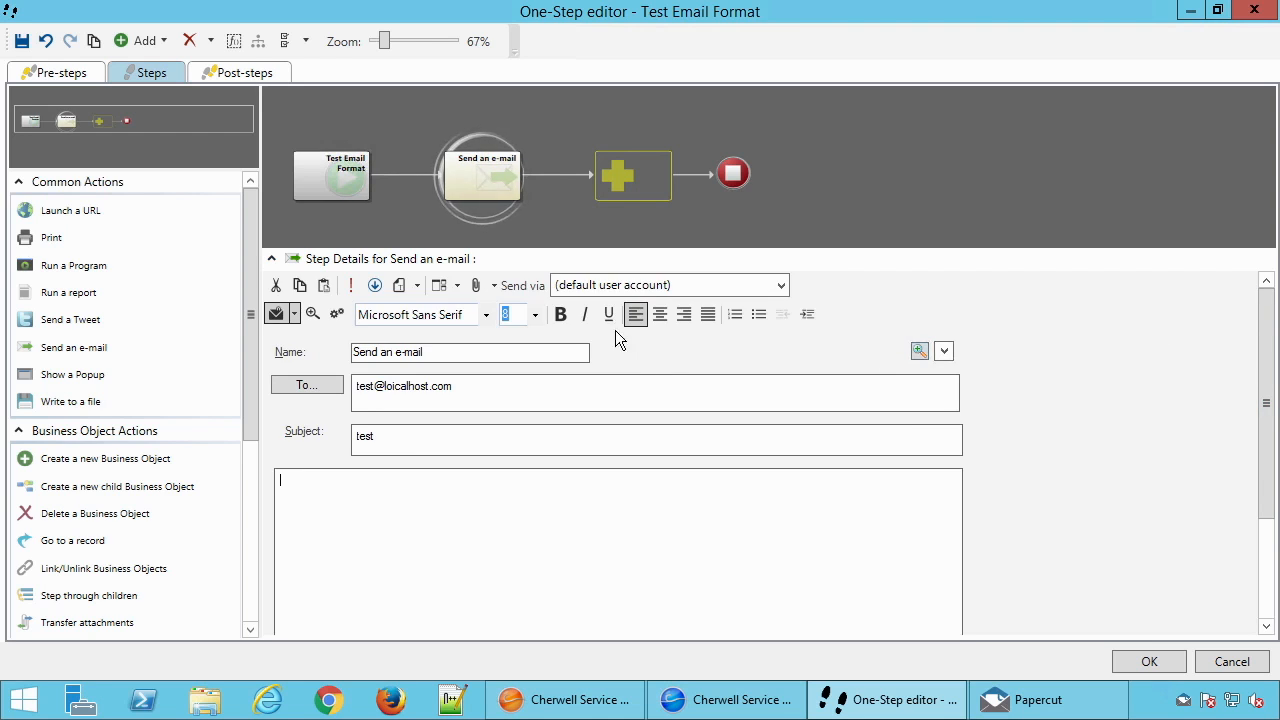
click(419, 287)
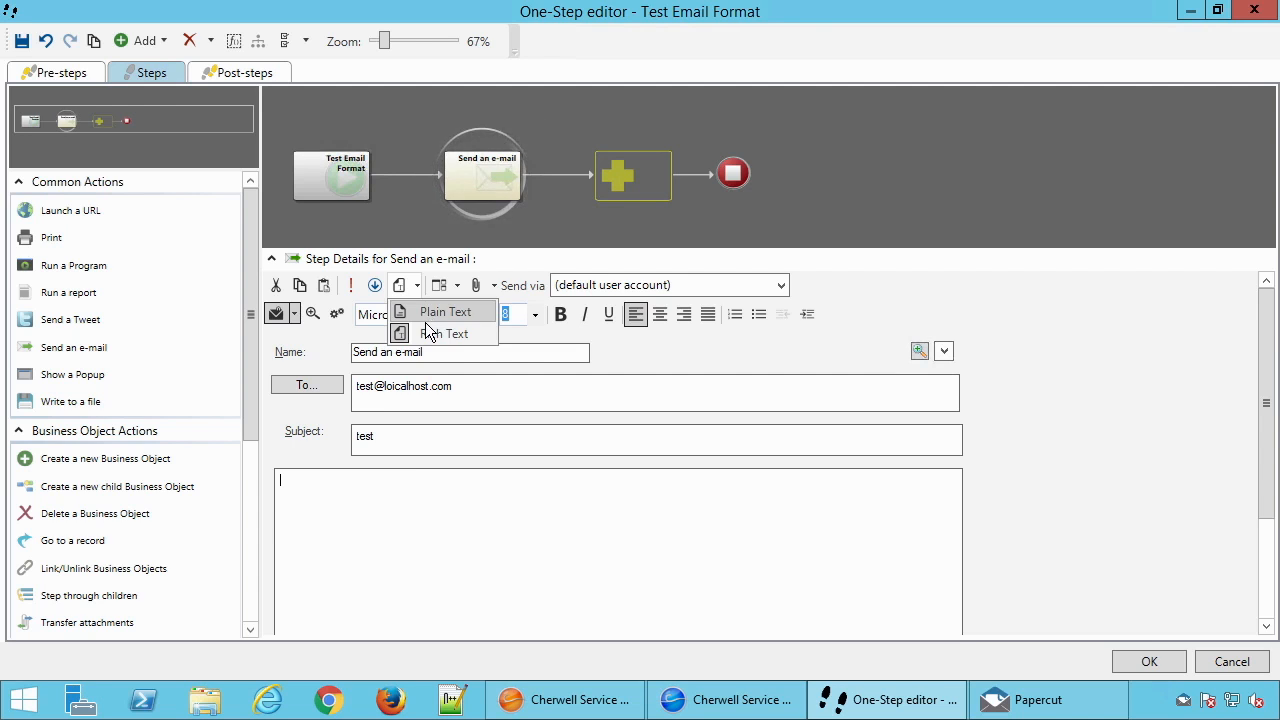
click(453, 440)
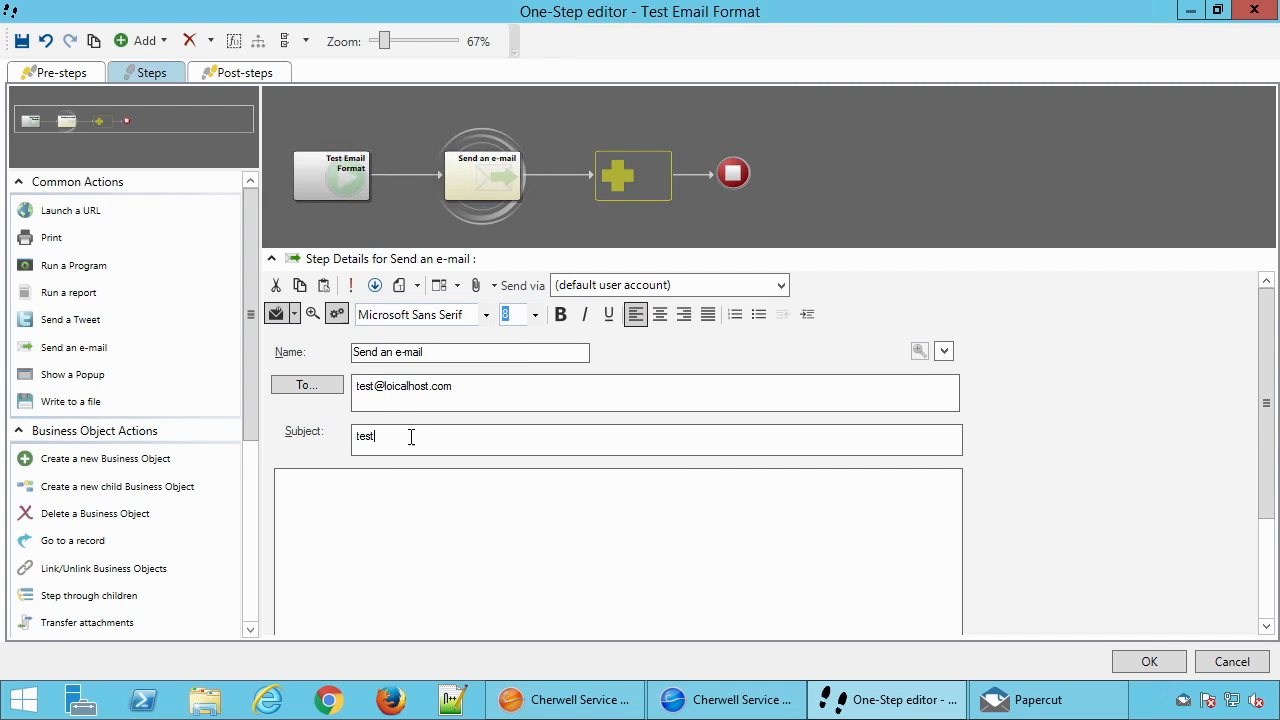
click(394, 527)
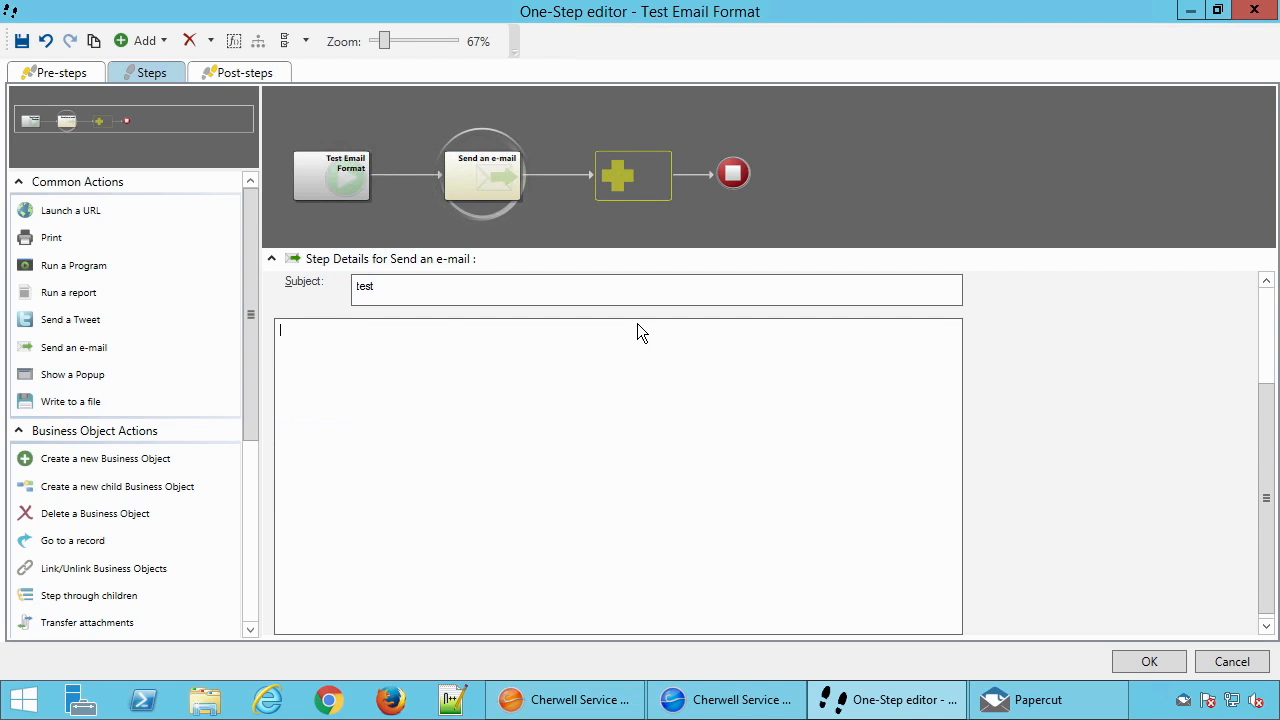
drag(1266, 434, 1269, 355)
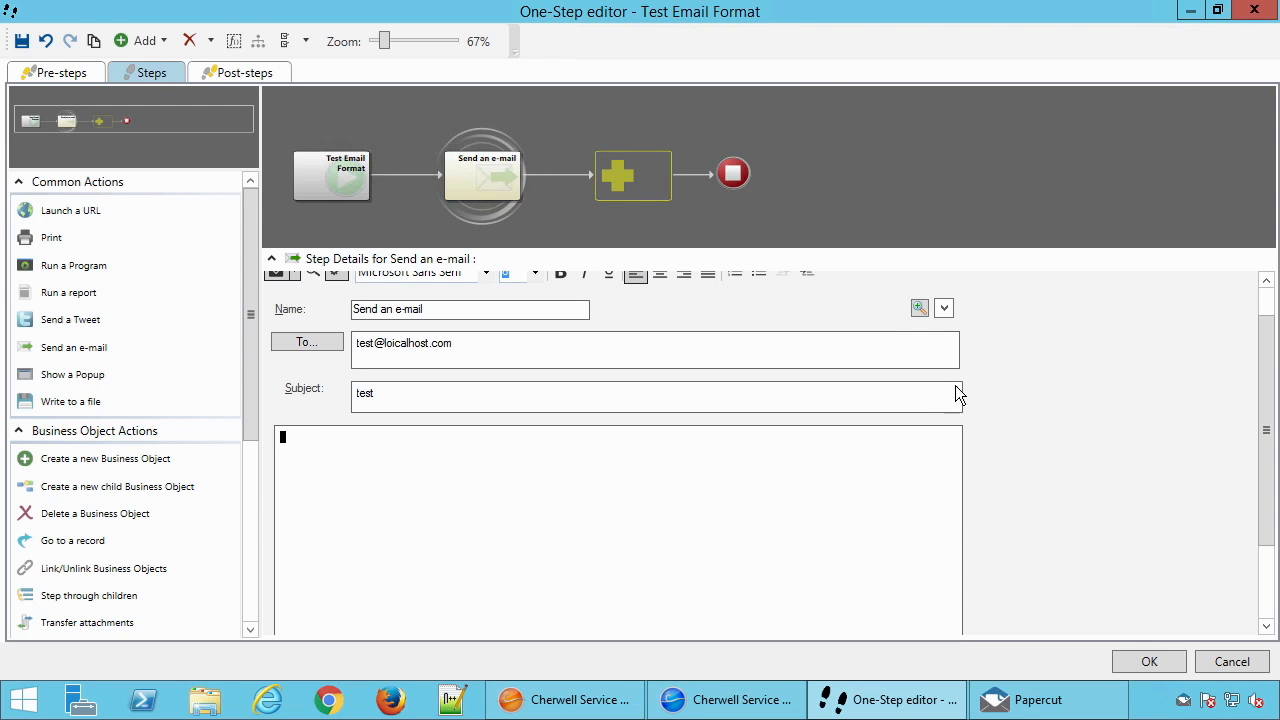
click(920, 309)
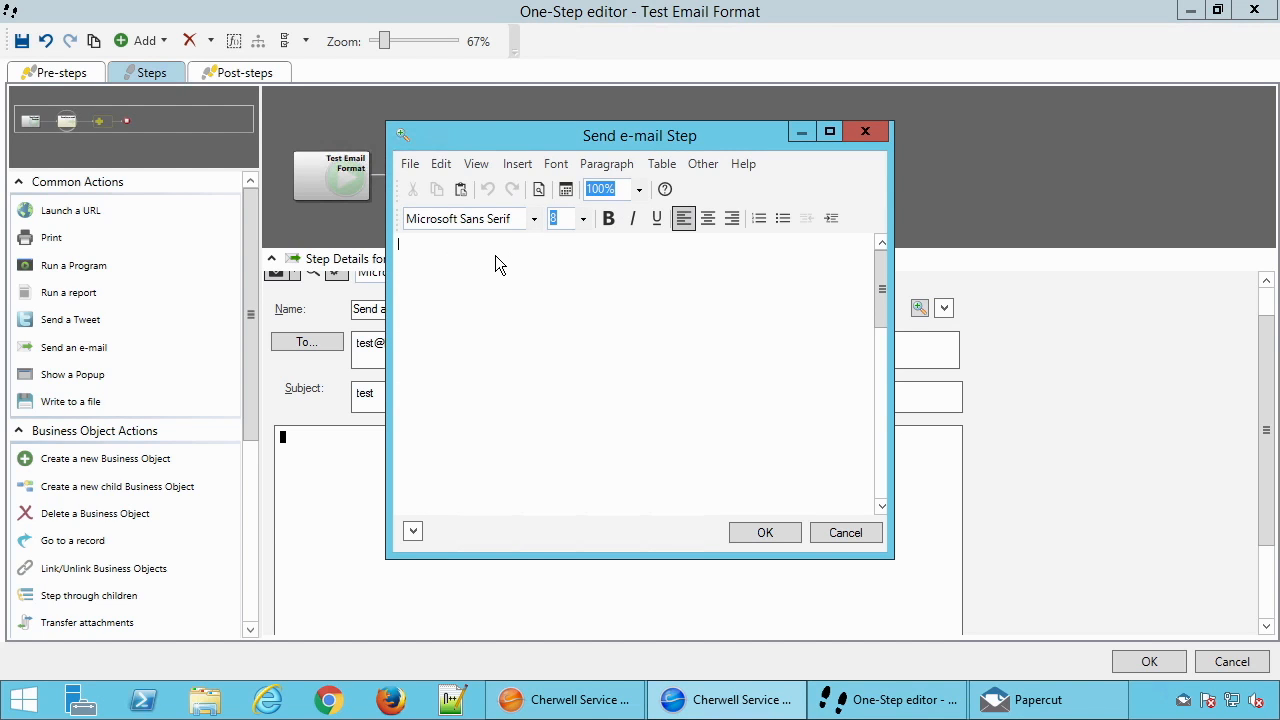
Write Standard text as the first line of the e-mail body
text(Standard text)
key(Return)
drag(477, 244, 400, 241)
double_click(480, 245)
key(ctrl+z)
Format the Standard text line at font size 12 and bold
triple_click(432, 245)
click(583, 219)
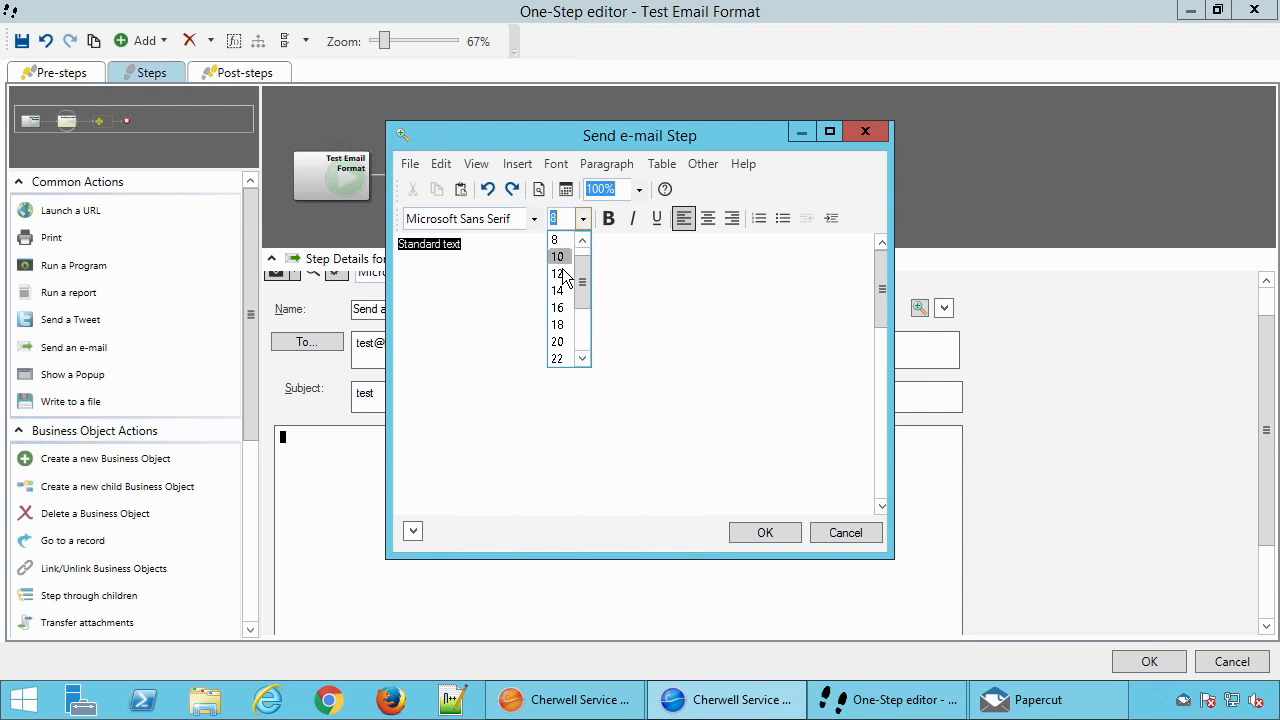
click(560, 273)
click(608, 219)
Set the Standard text colour to a custom dark red with Red 98, Green 0, Blue 0
click(512, 249)
drag(512, 248, 400, 244)
click(556, 164)
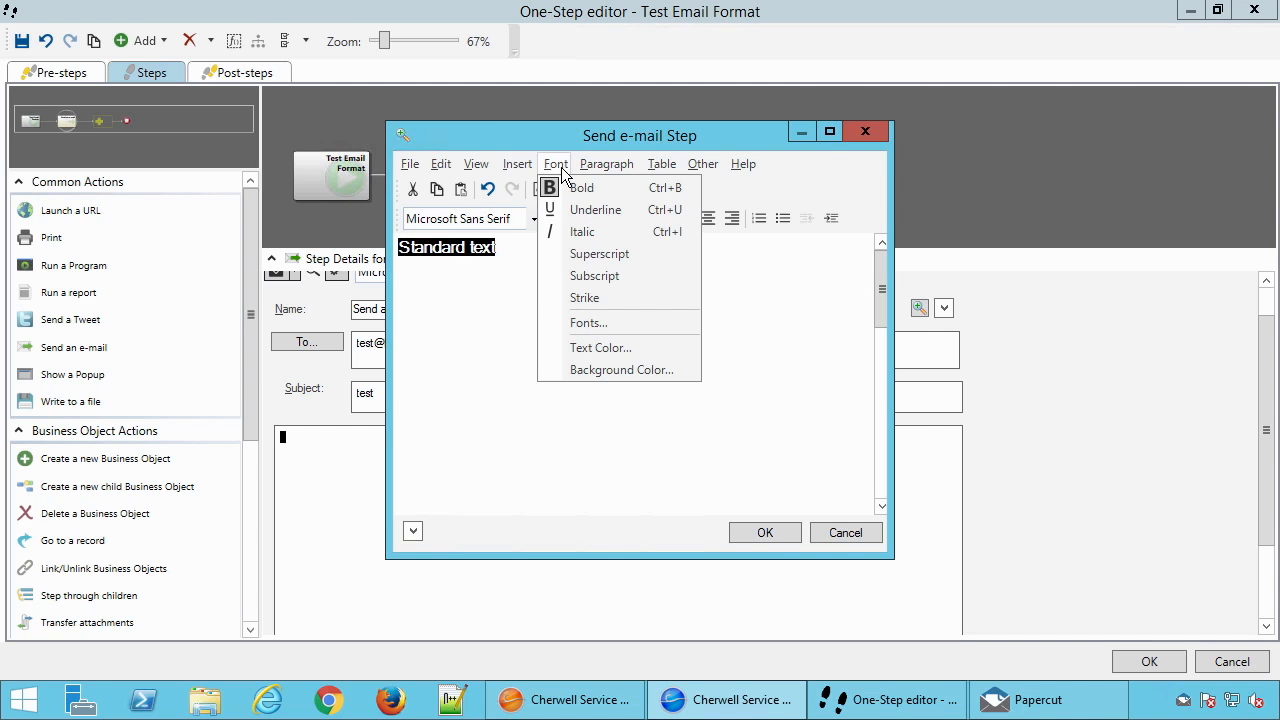
click(580, 347)
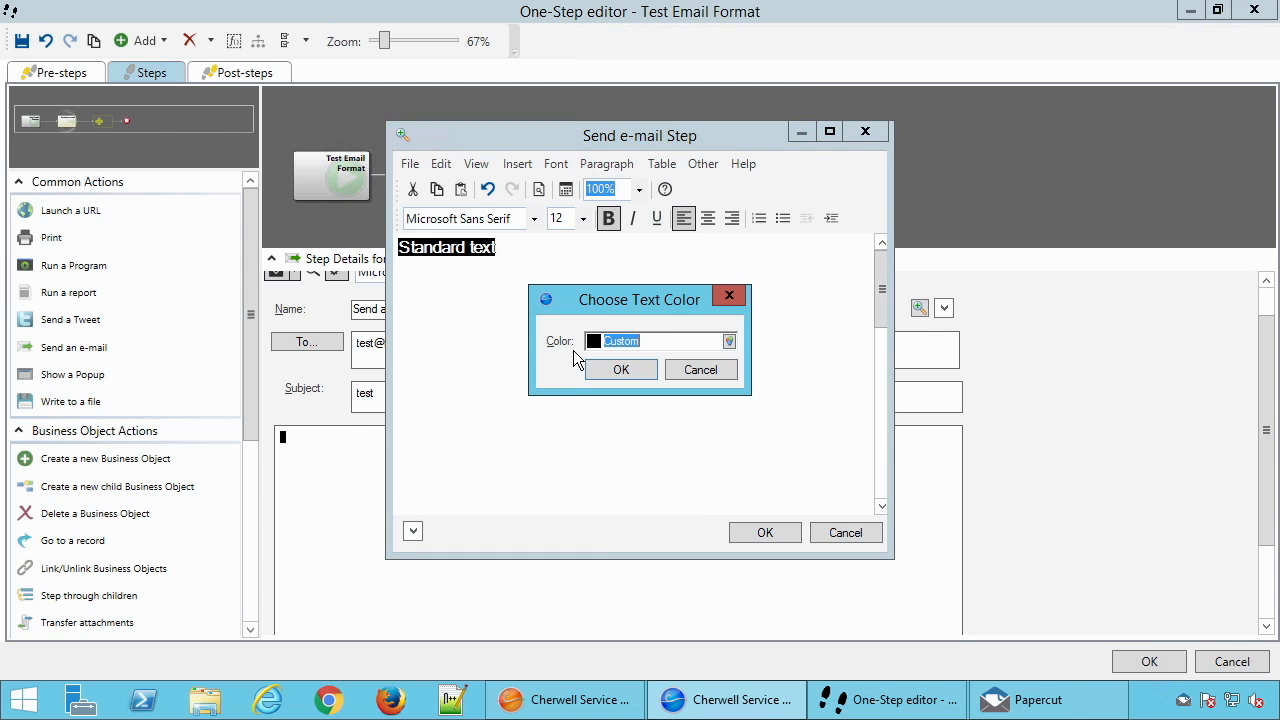
click(729, 342)
drag(679, 437, 736, 439)
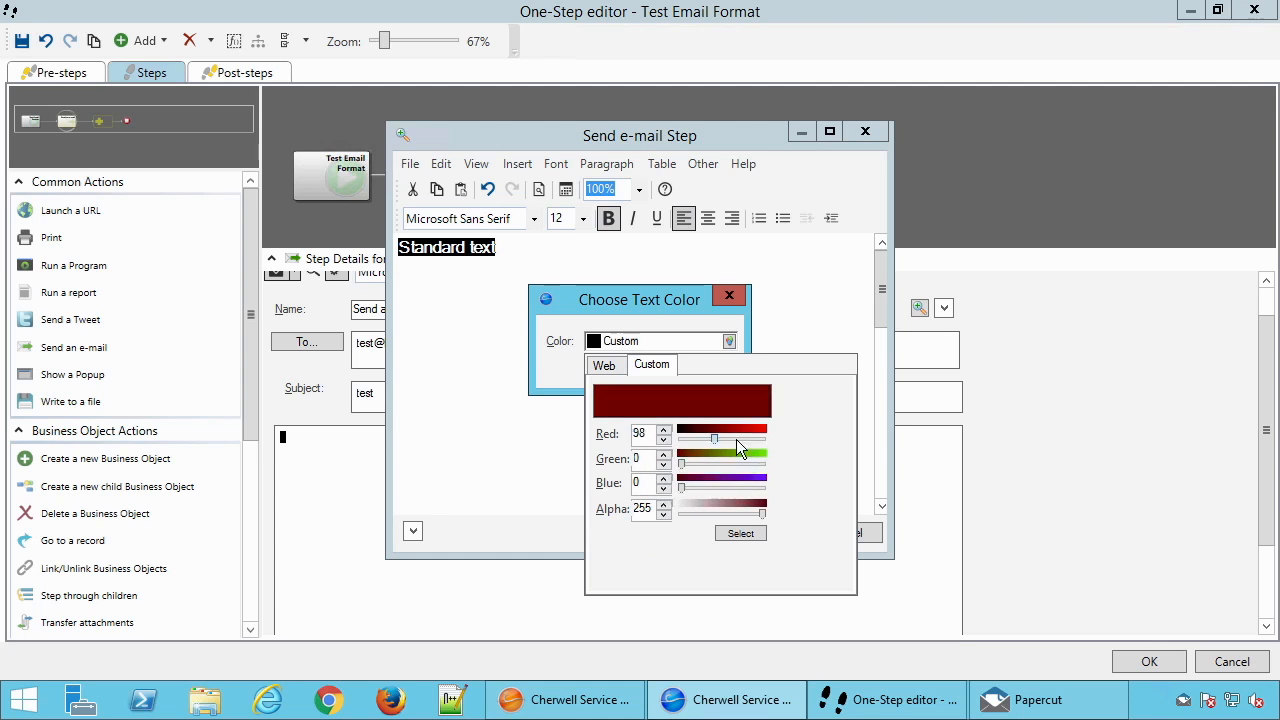
click(740, 533)
click(640, 377)
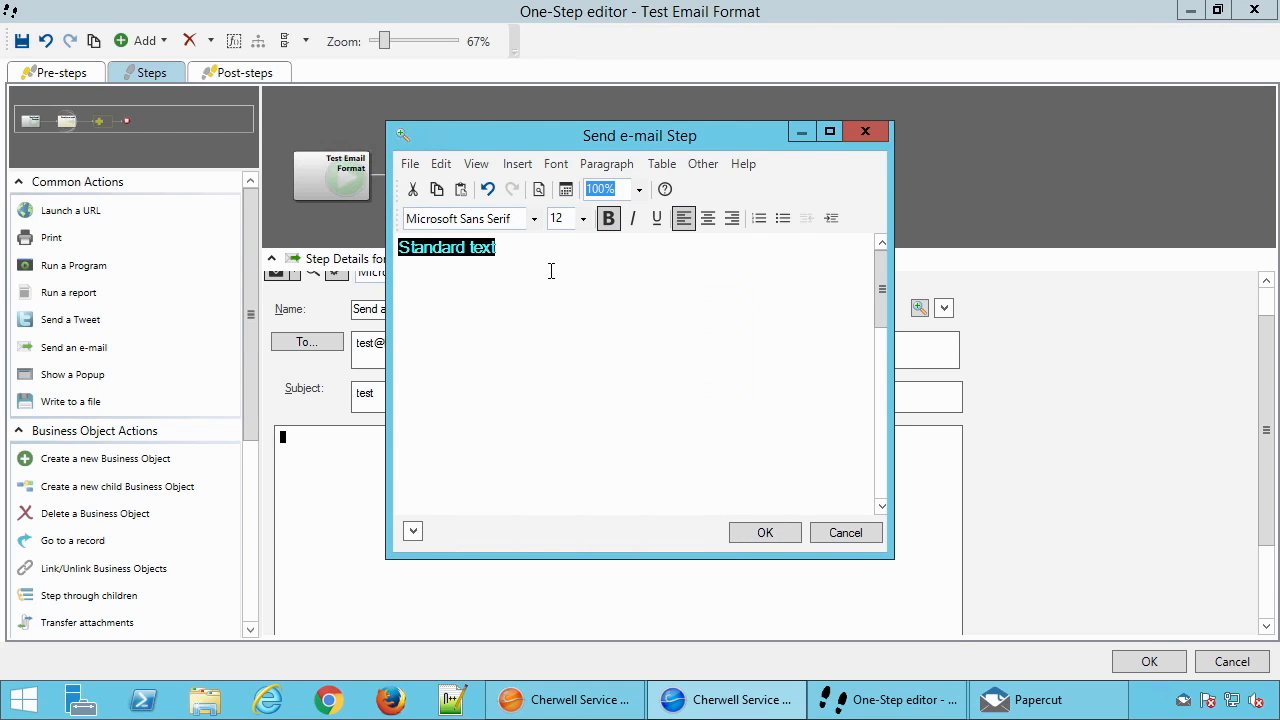
click(561, 290)
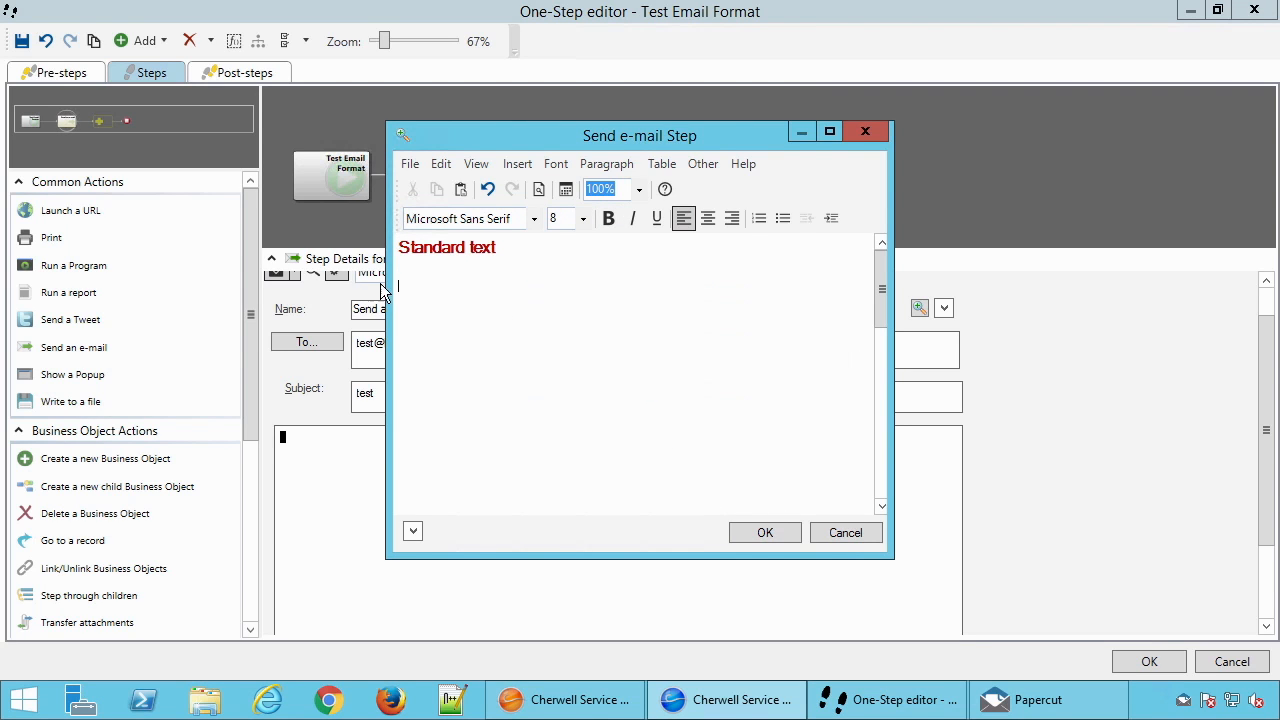
Insert a new custom expression on the next body line and switch its editor to Text
right_click(423, 283)
scroll(550, 480, down, 10)
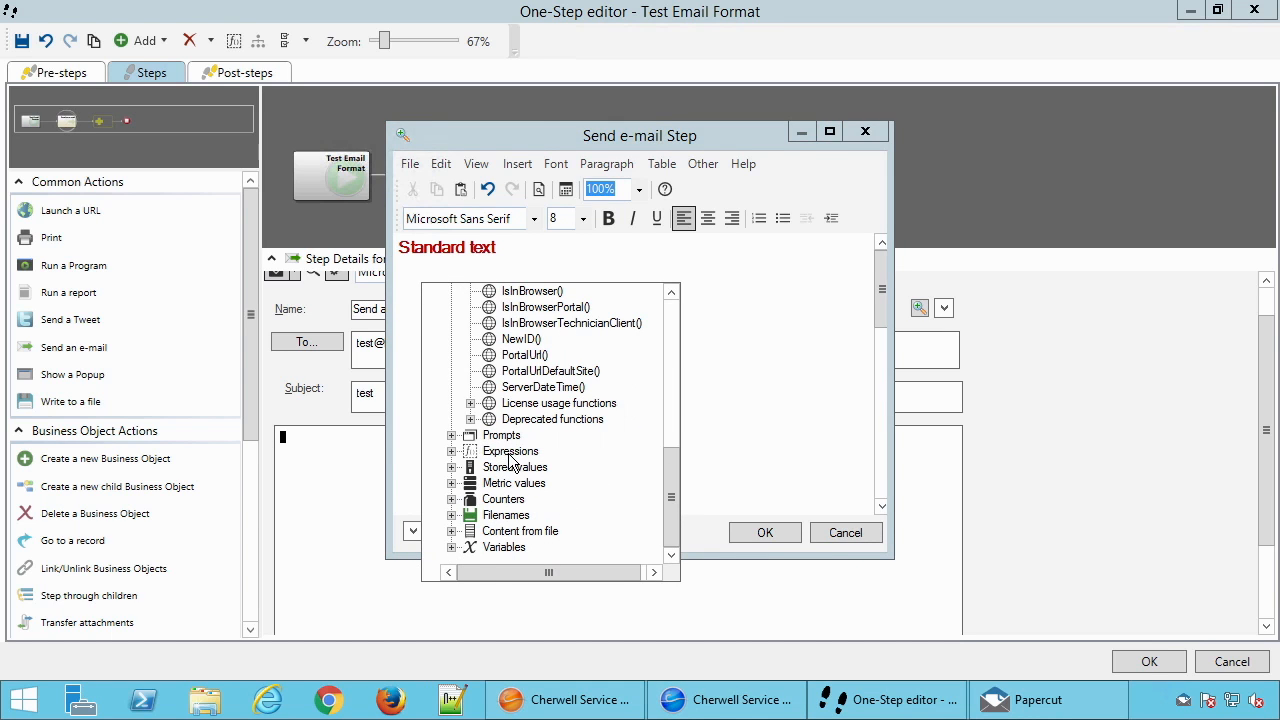
double_click(511, 453)
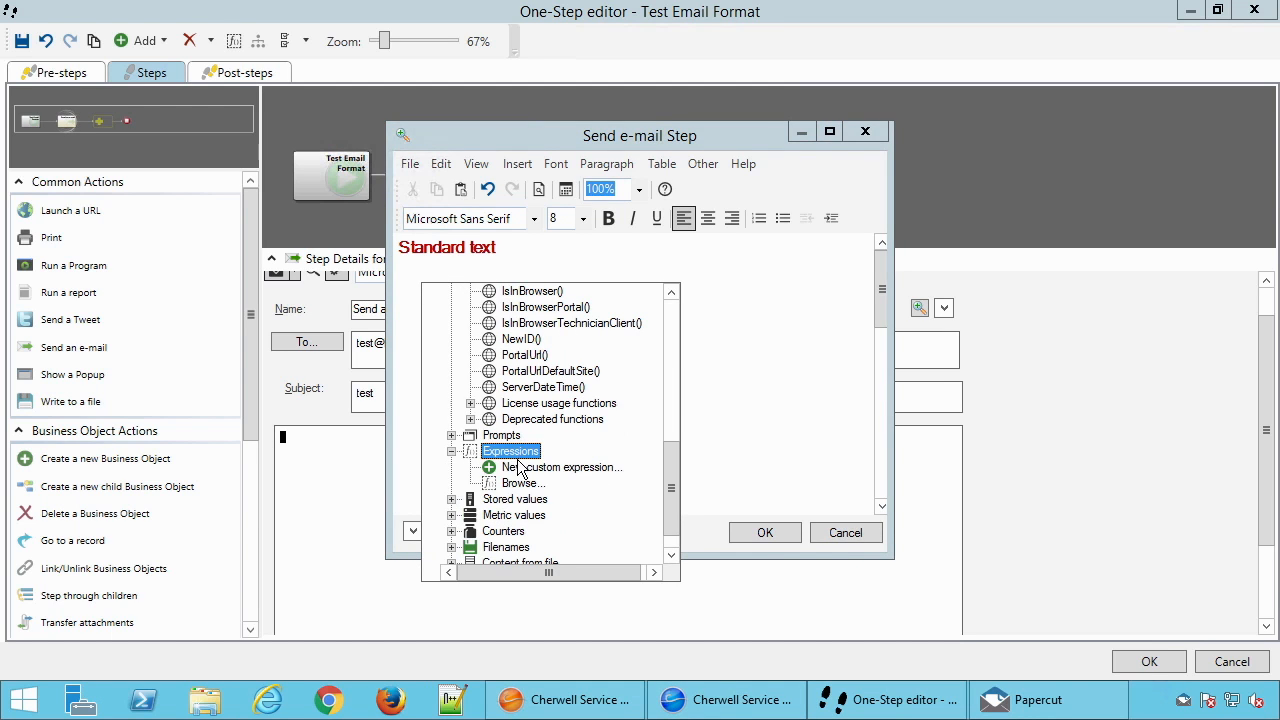
double_click(520, 468)
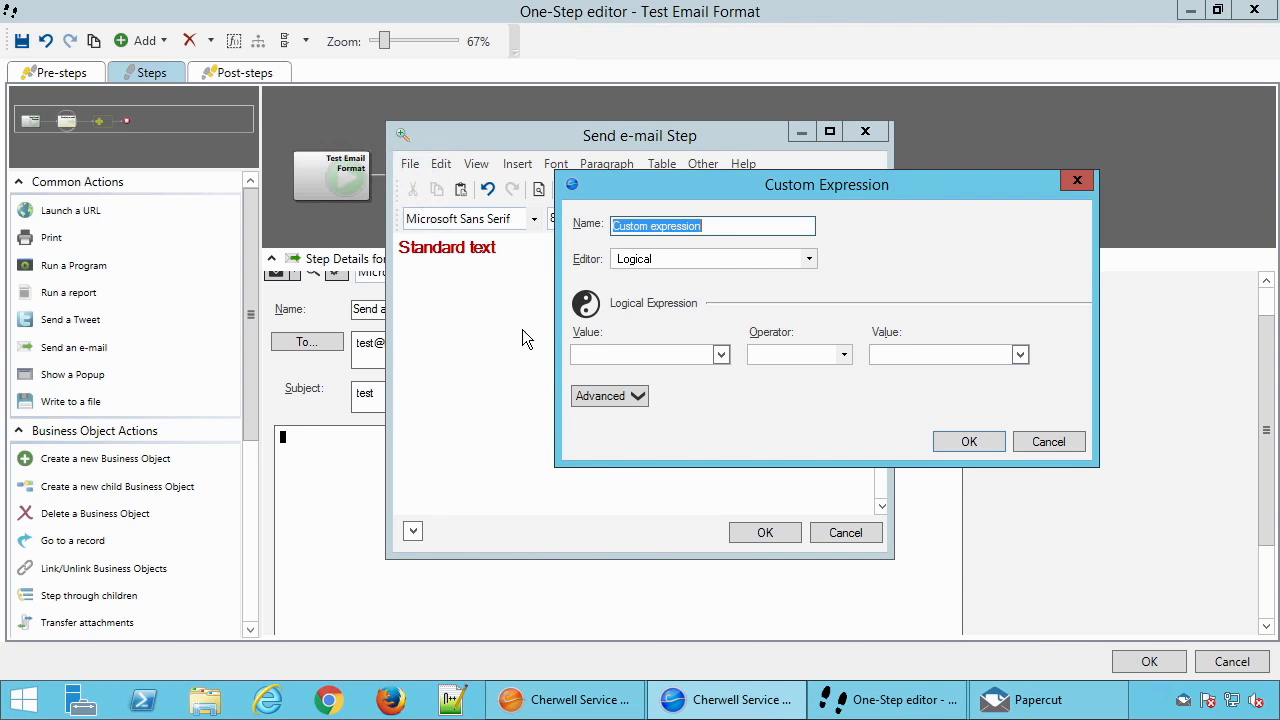
click(704, 259)
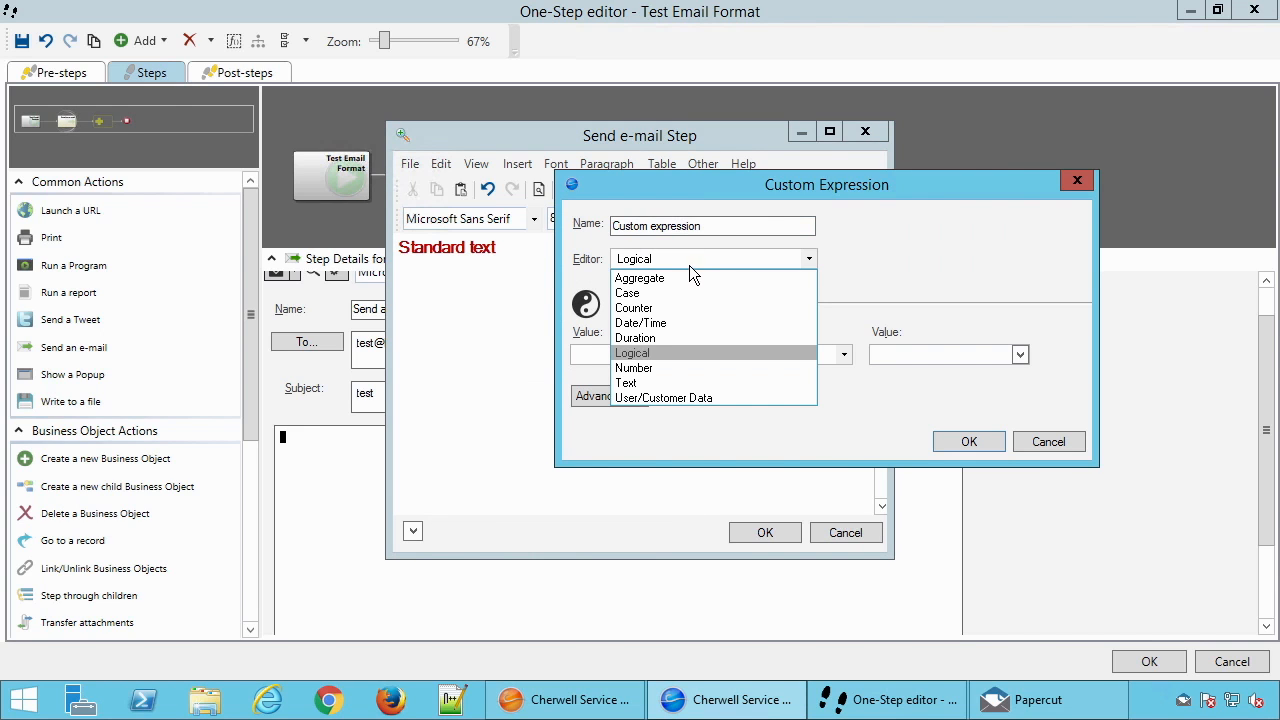
click(660, 383)
click(644, 354)
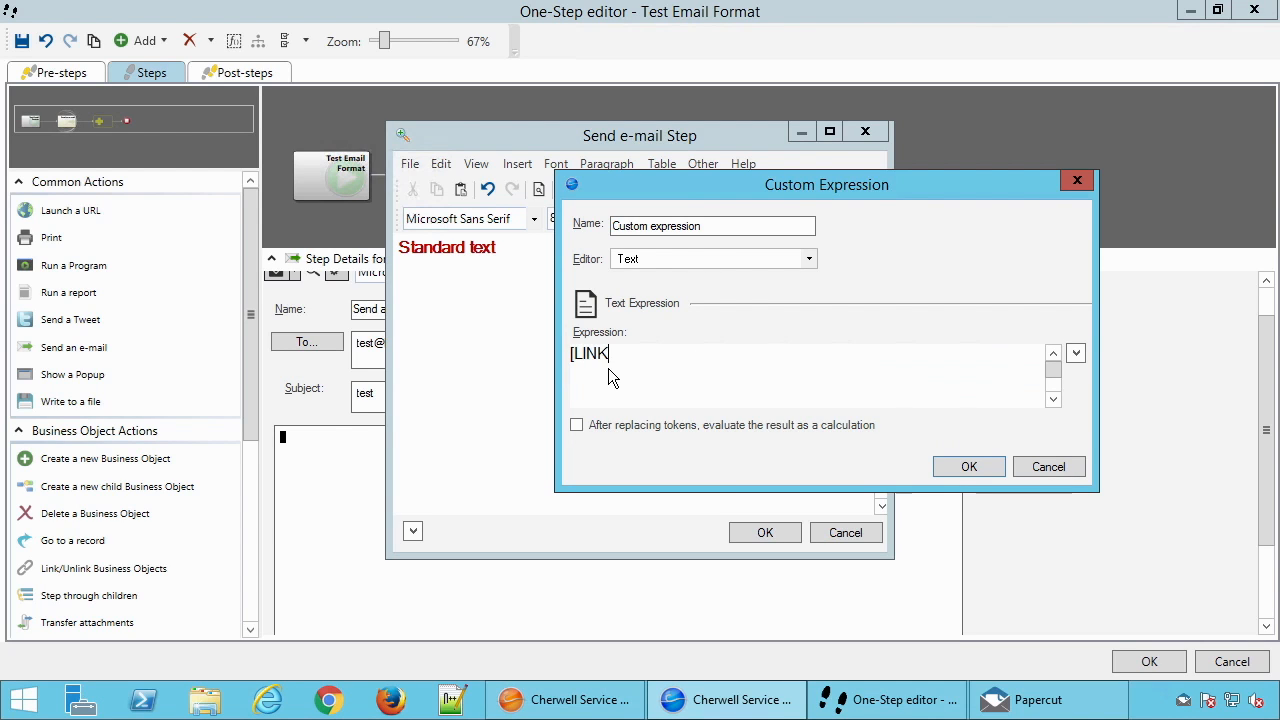
text([LINK]Message;http://www.test.com)
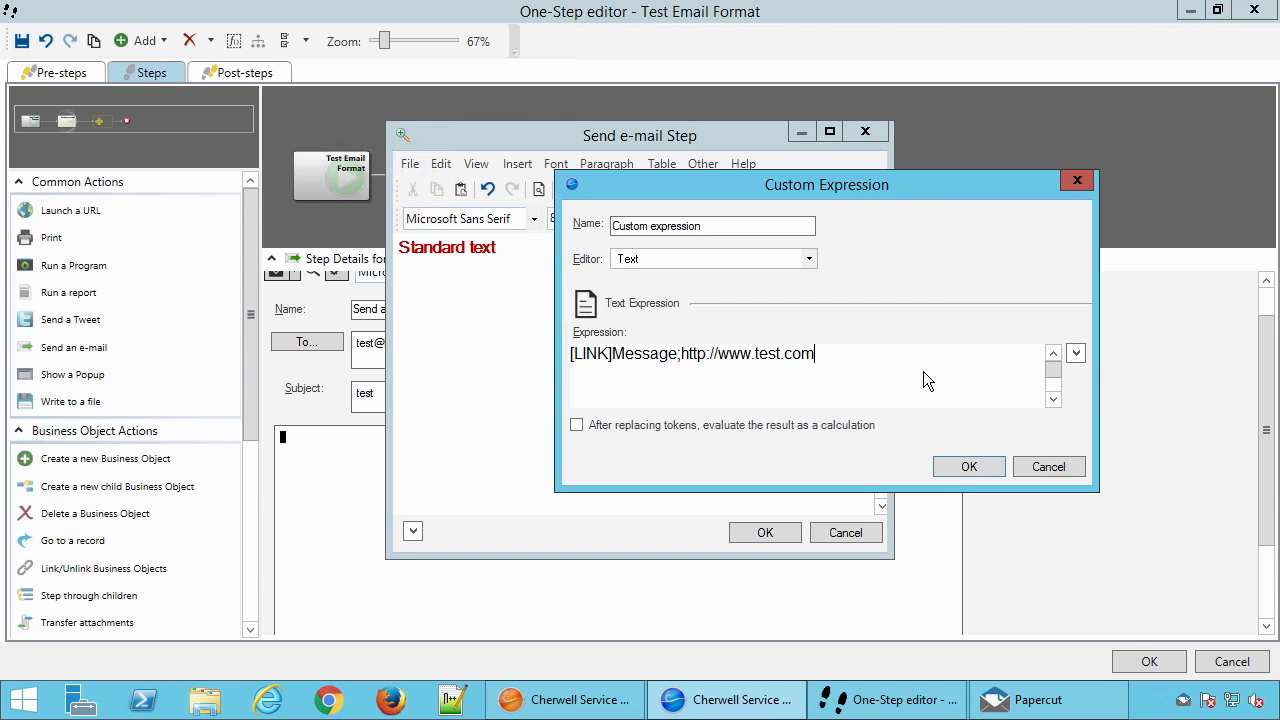
click(966, 470)
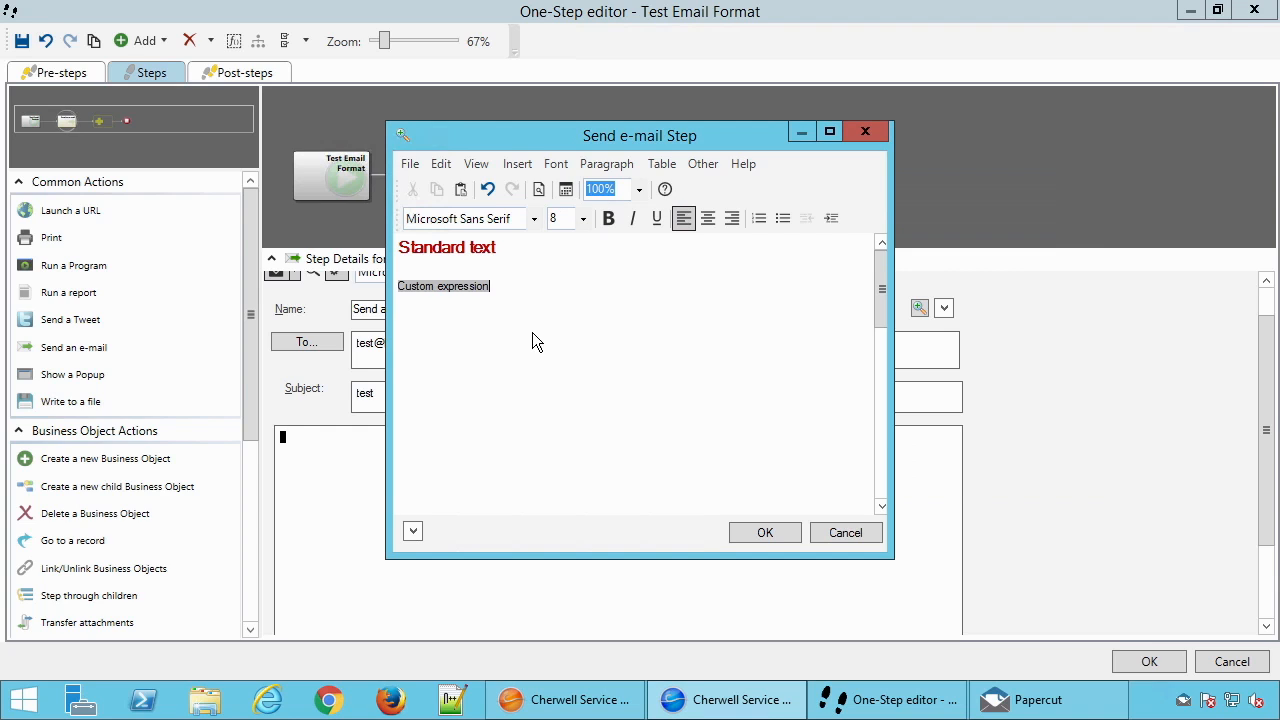
Format the custom expression in the body at font size 28 and bold
drag(457, 268, 497, 328)
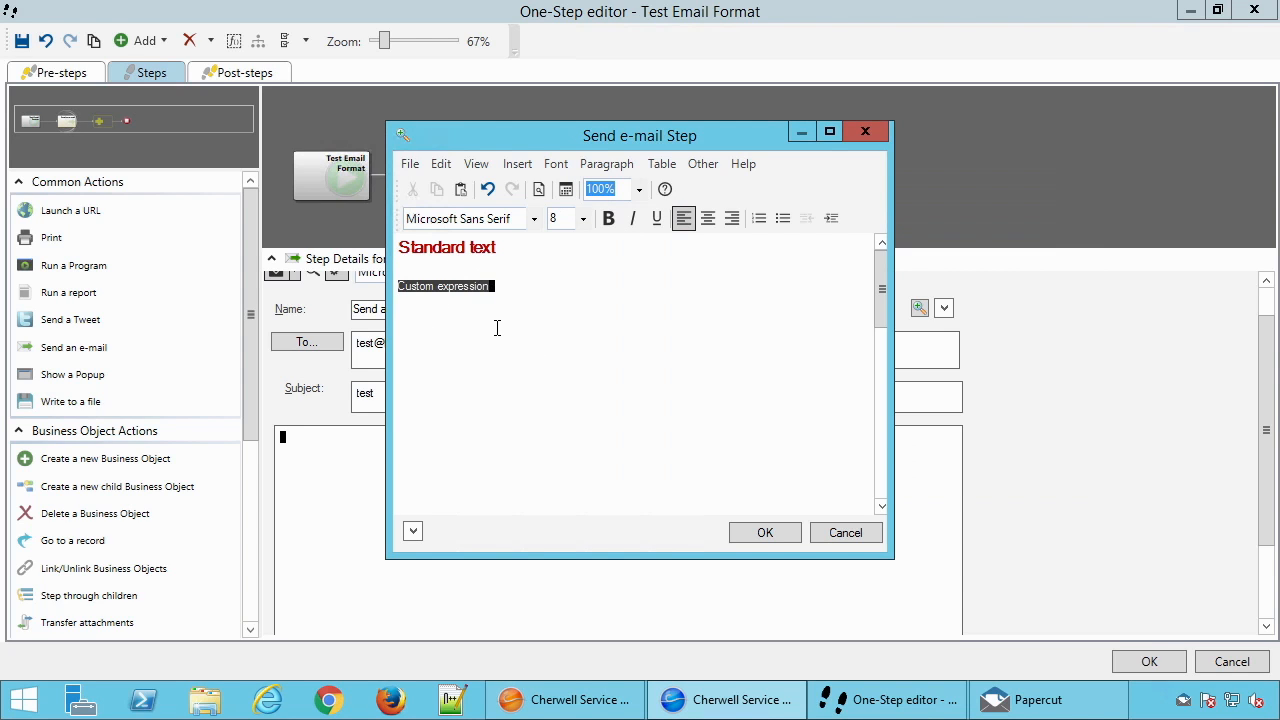
click(461, 318)
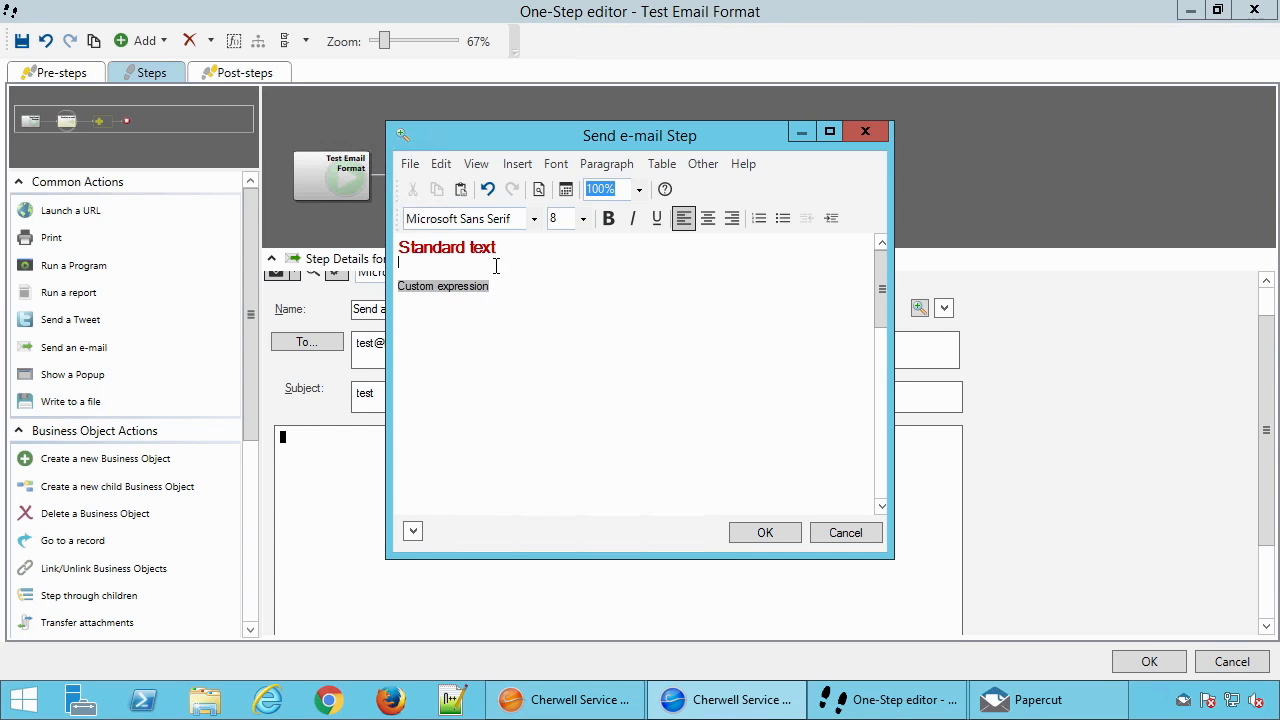
drag(496, 266, 500, 297)
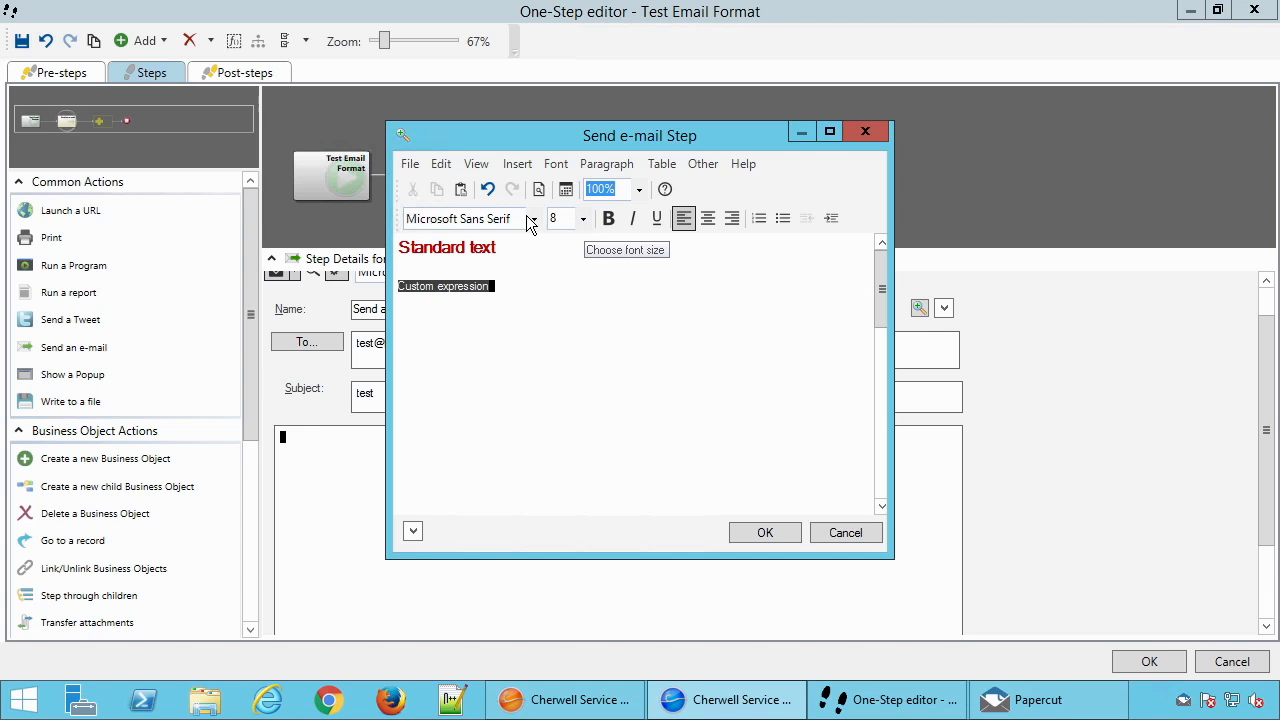
click(583, 219)
drag(583, 265, 758, 458)
click(558, 342)
key(ctrl+b)
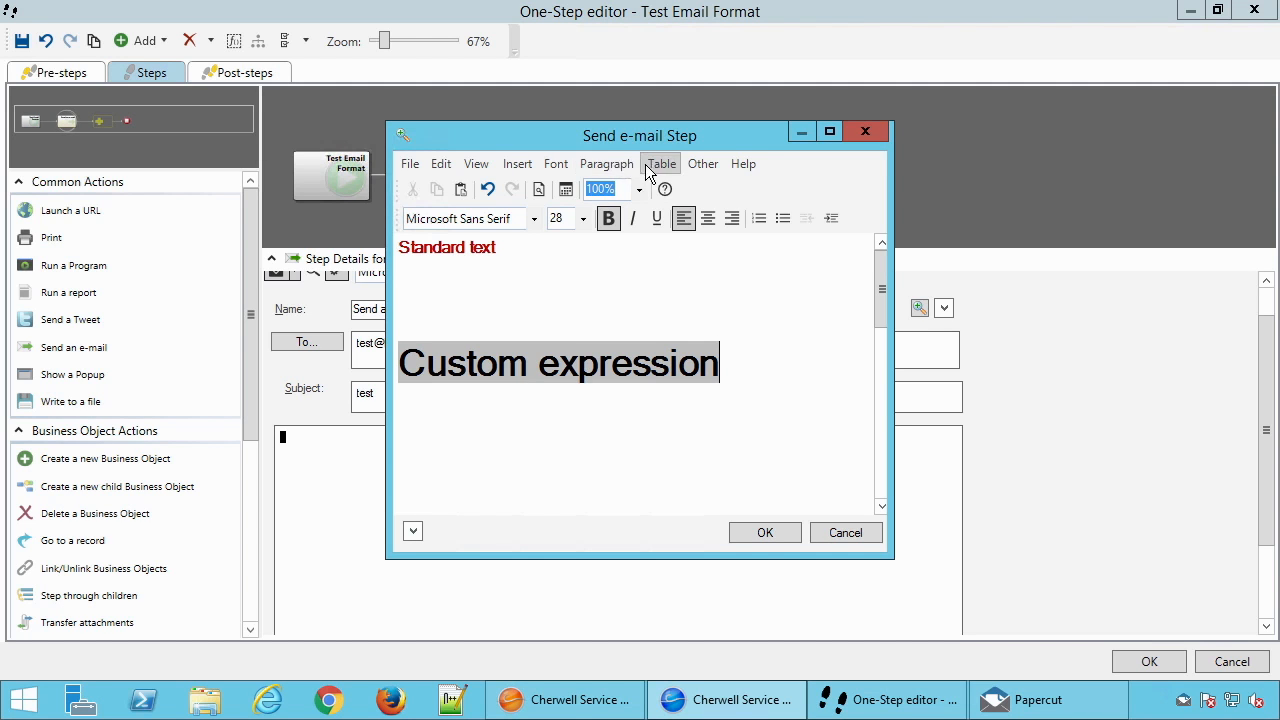
click(556, 164)
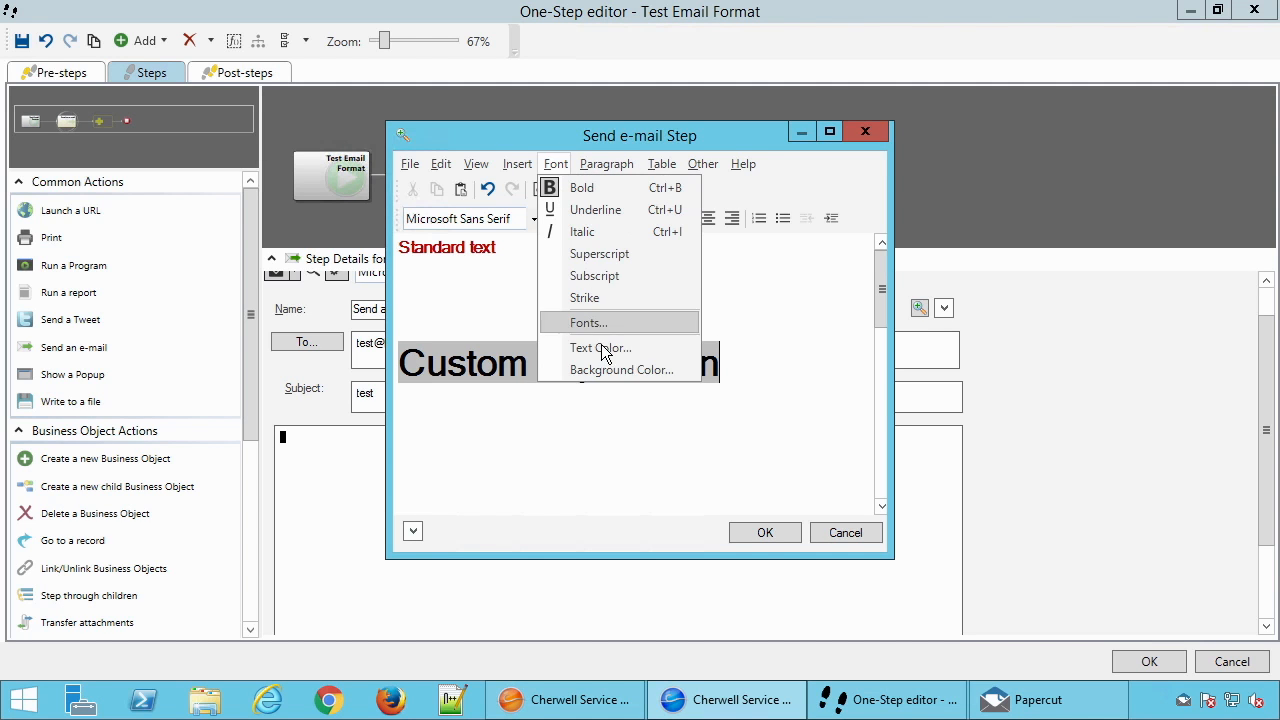
click(503, 314)
drag(758, 366, 375, 365)
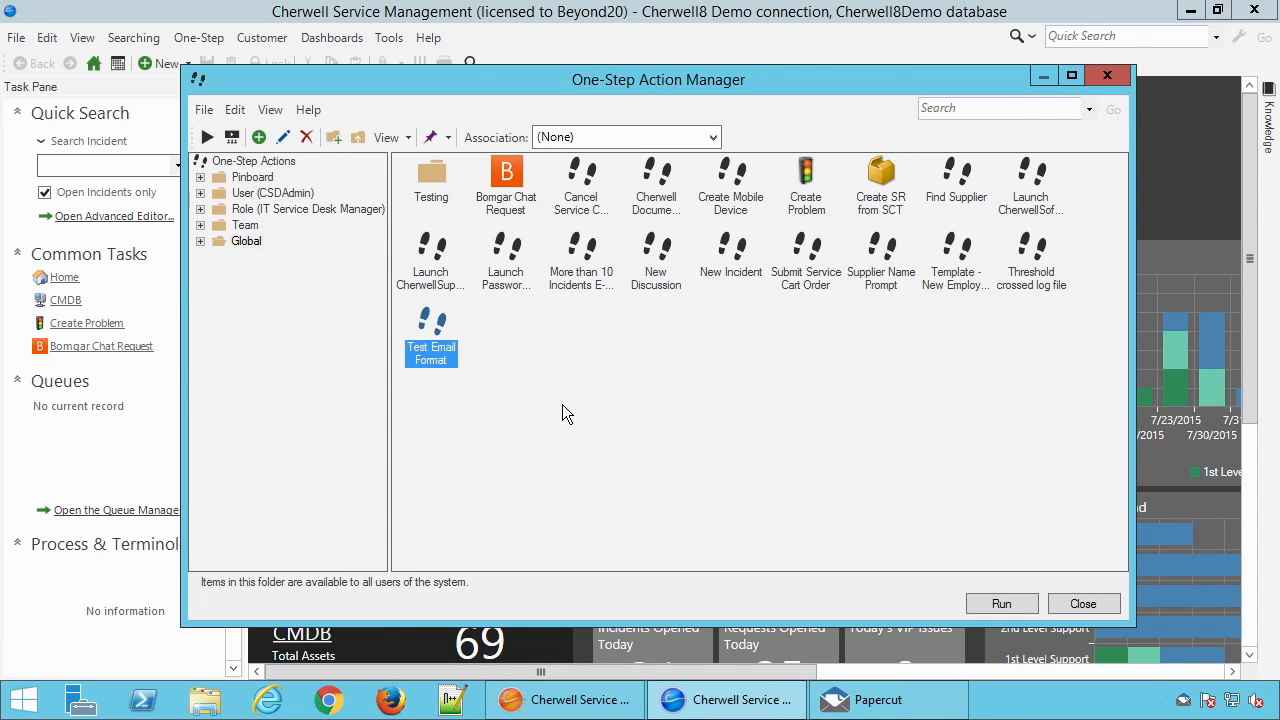
Run the Test Email Format One-Step and inspect the formatting of the Message link in the generated e-mail
click(993, 608)
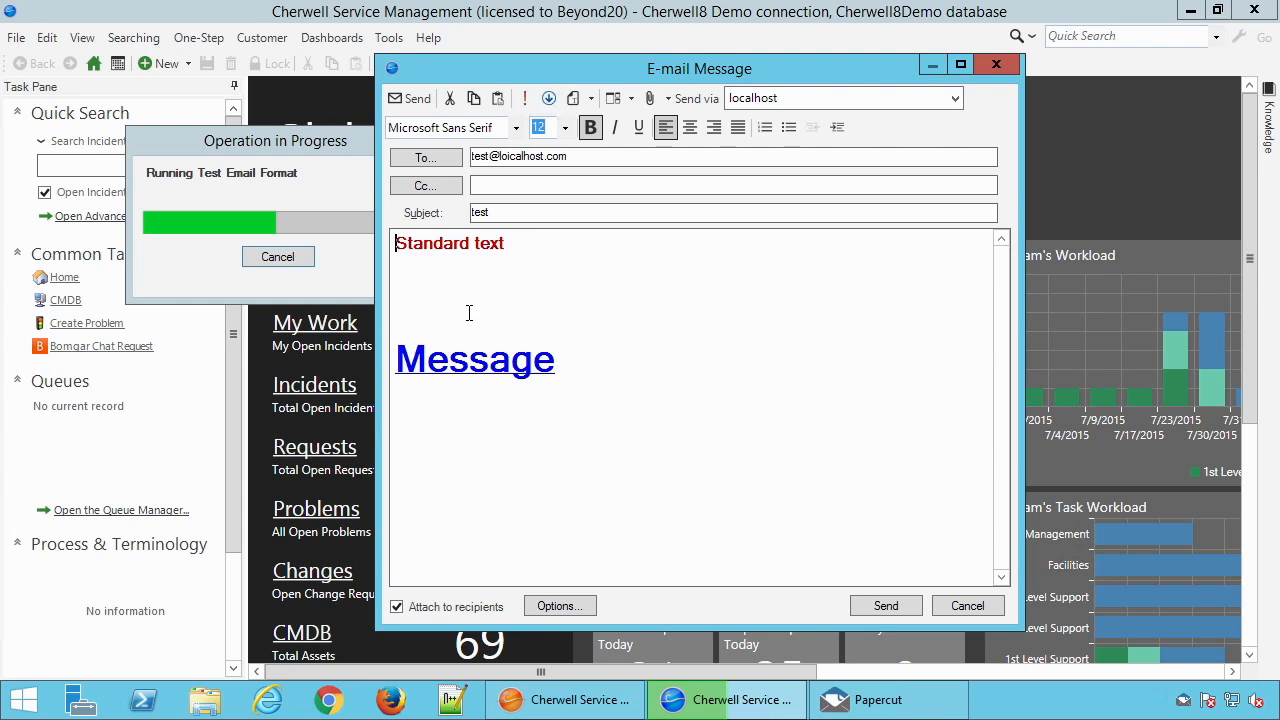
drag(397, 362, 597, 409)
click(555, 378)
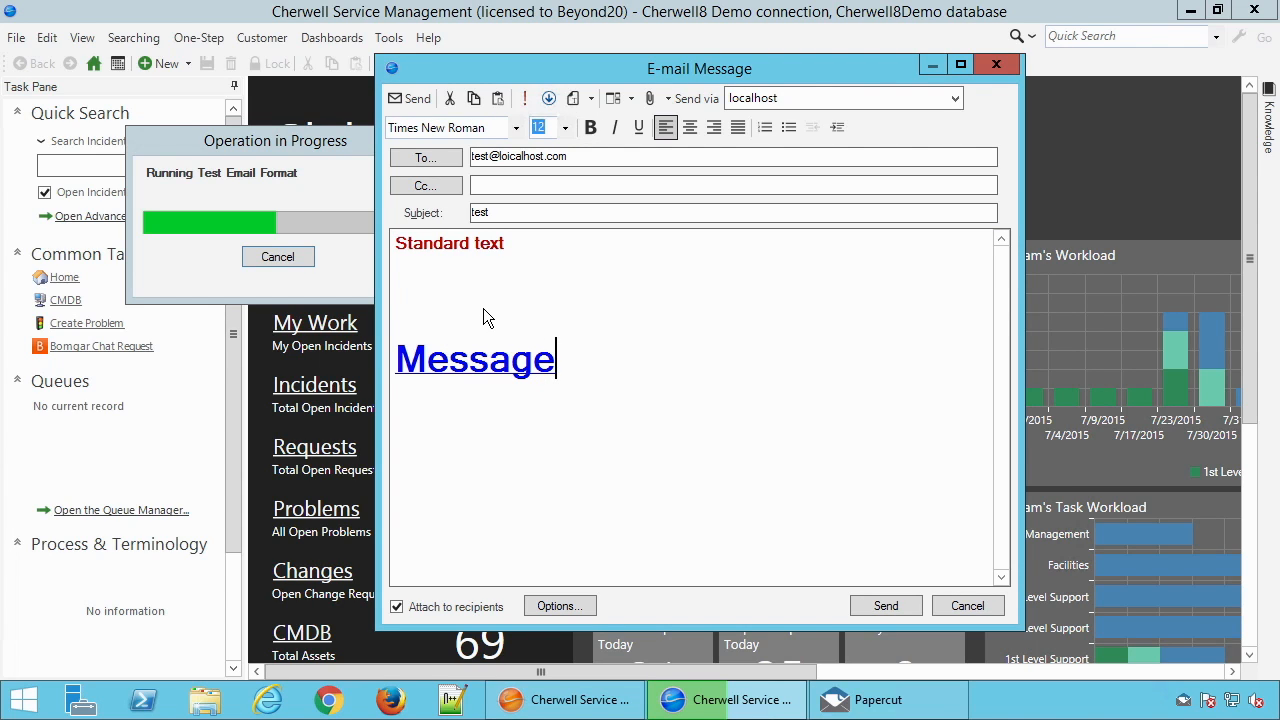
click(500, 362)
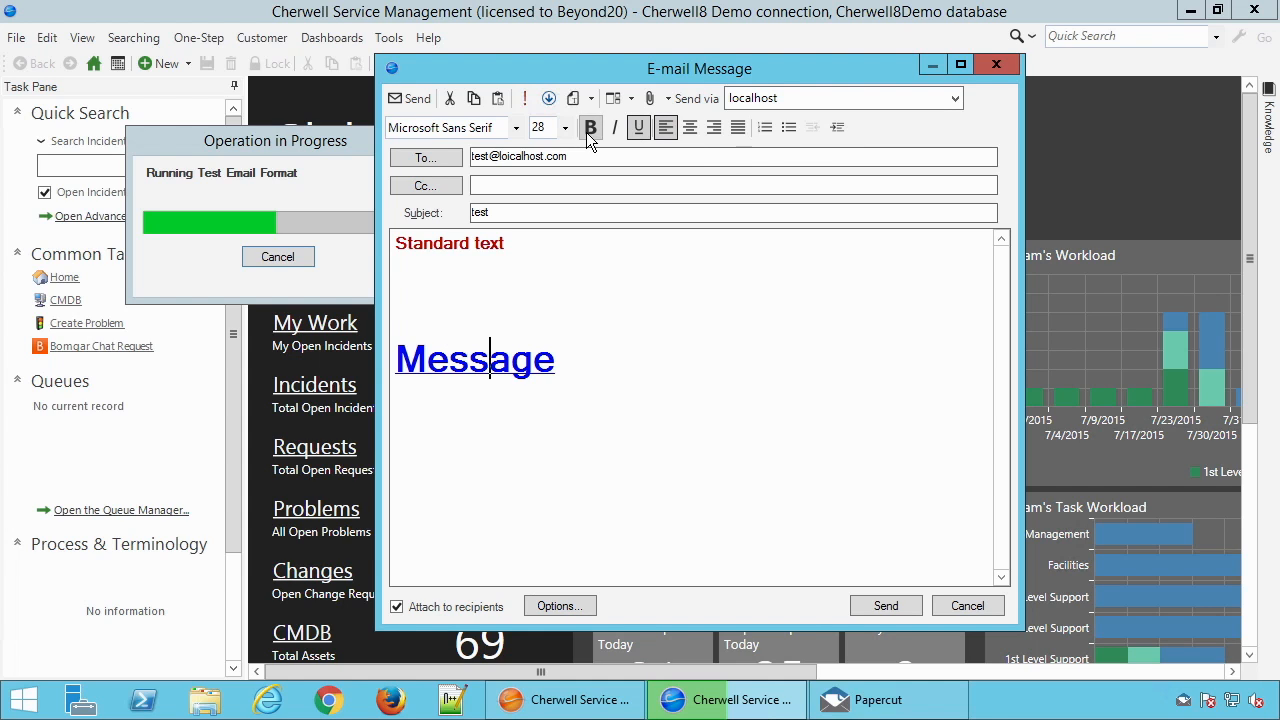
drag(566, 361, 345, 360)
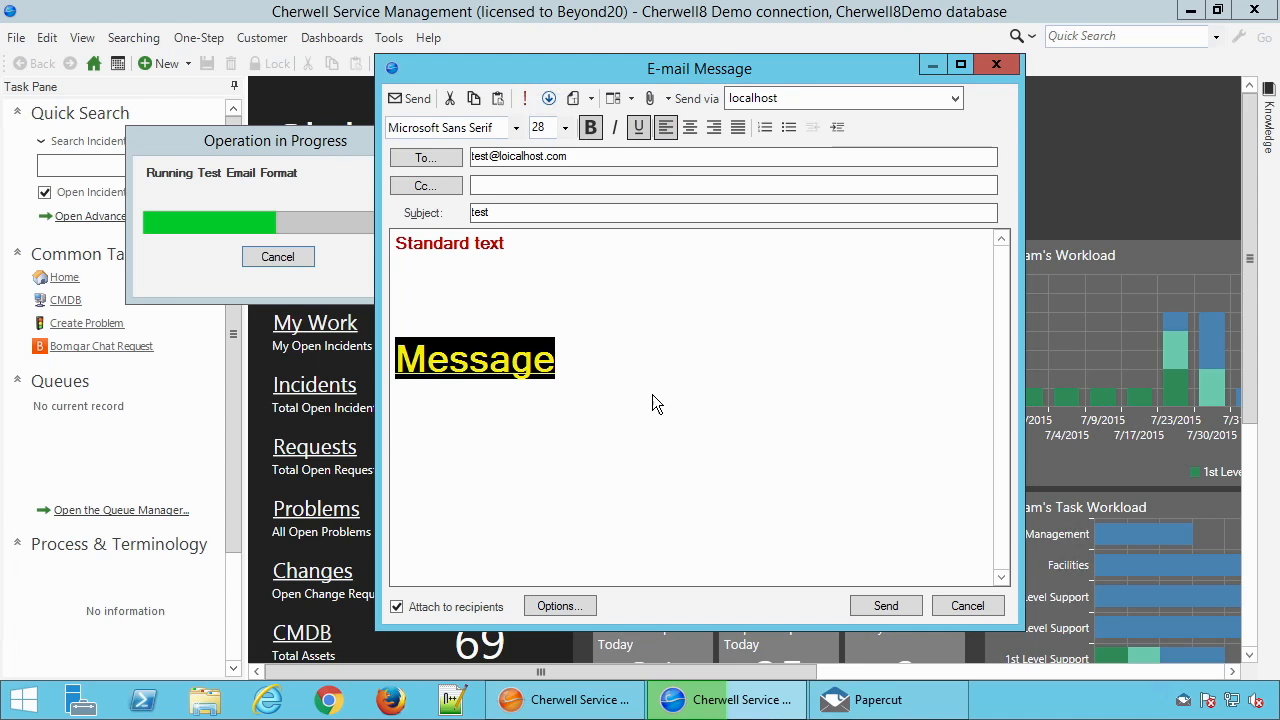
click(630, 366)
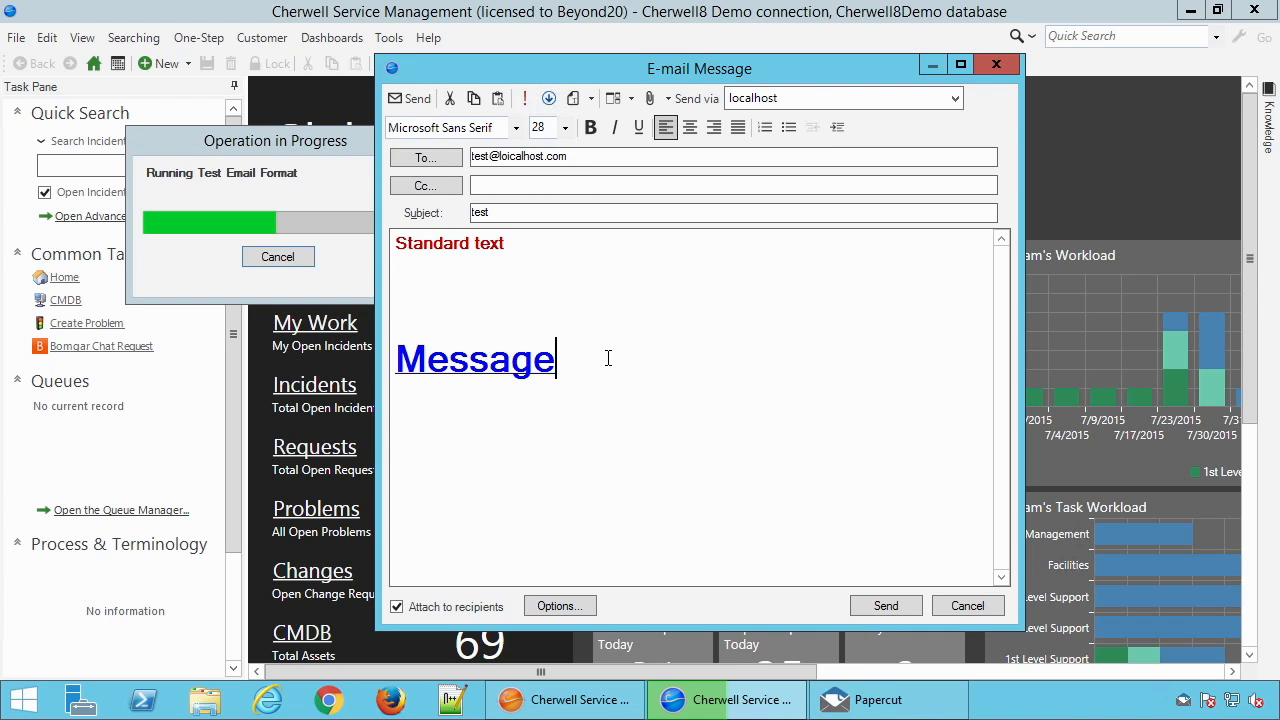